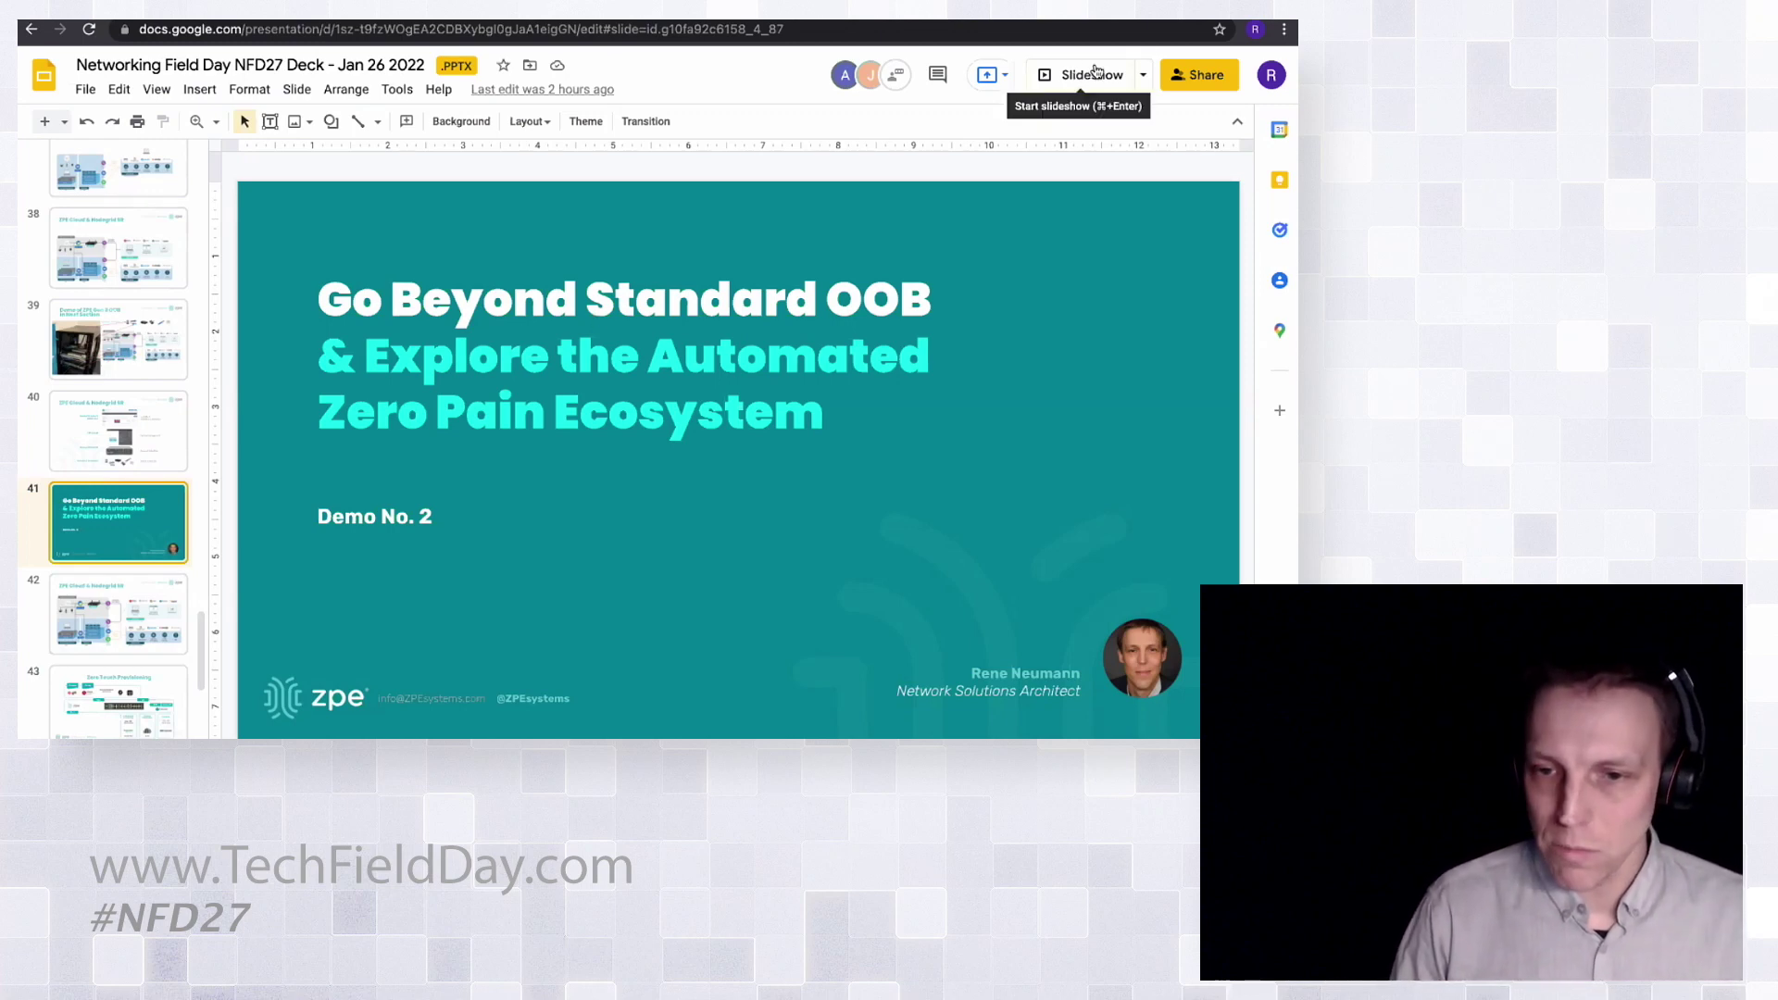
- Present the deck through to the Problem Identification diagram, then go to the CloudShark captures page
left_click(1093, 74)
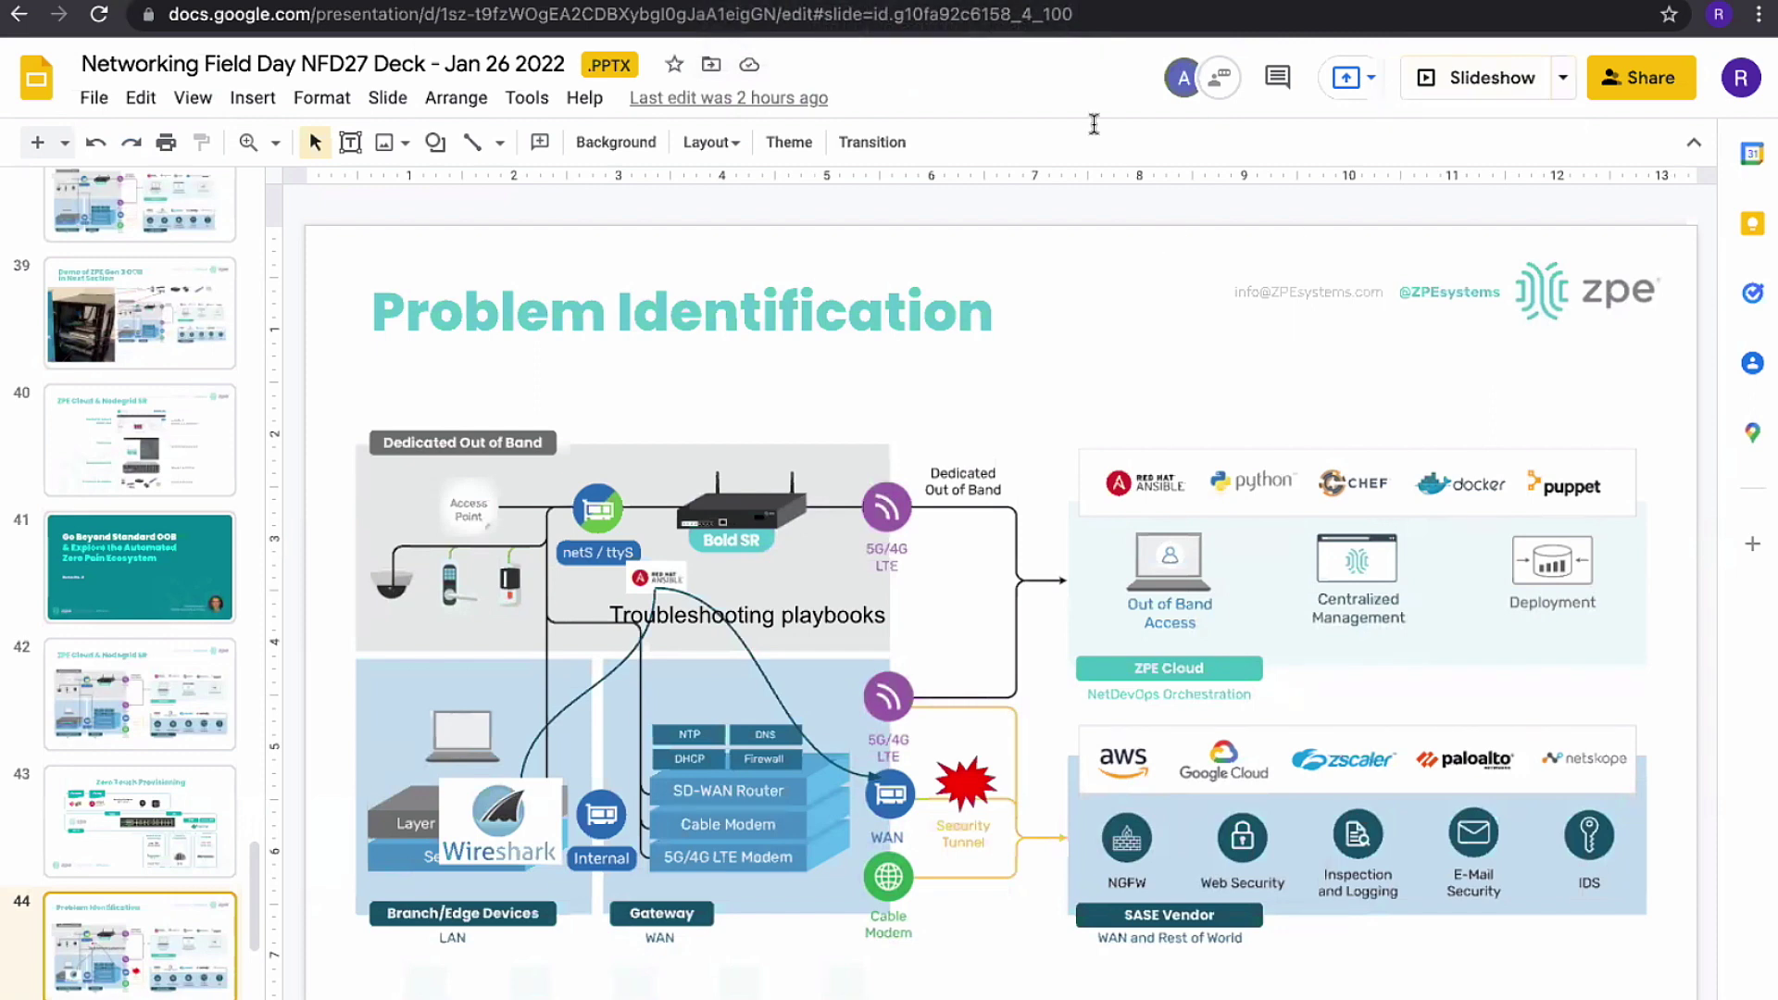
left_click(1167, 20)
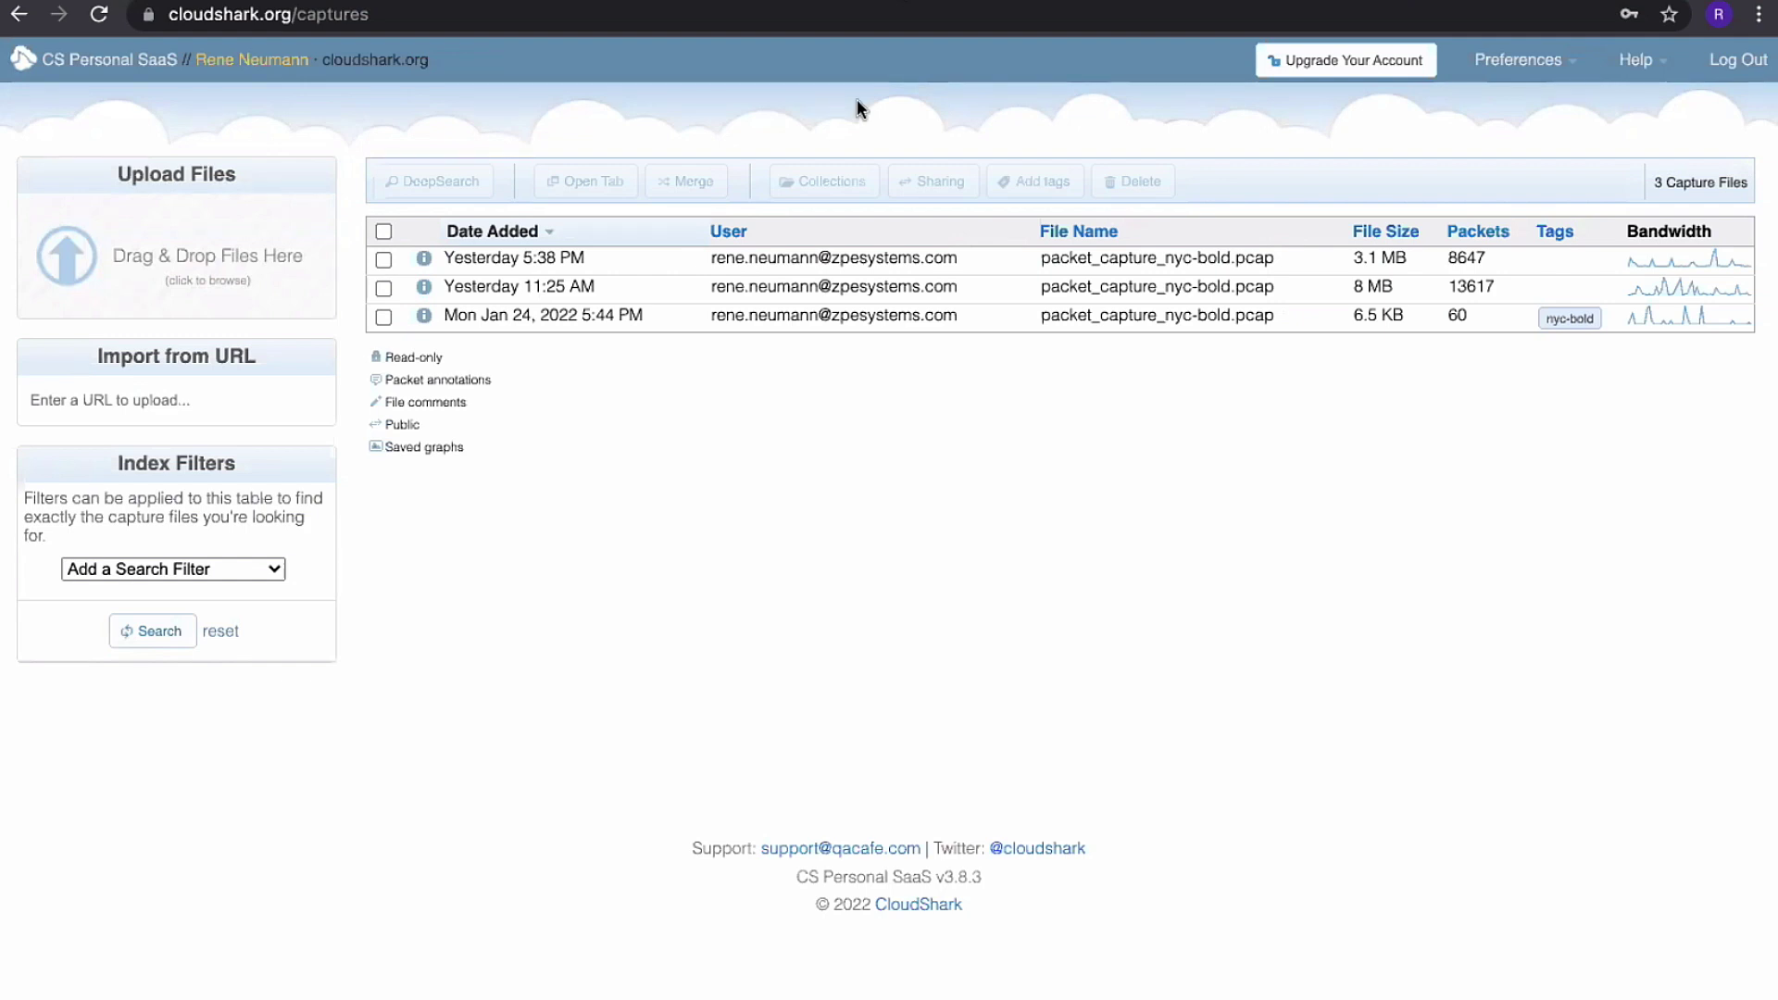
- Push the CloudShark script configuration to NYC-BSR from the Devices list and save it
left_click(225, 5)
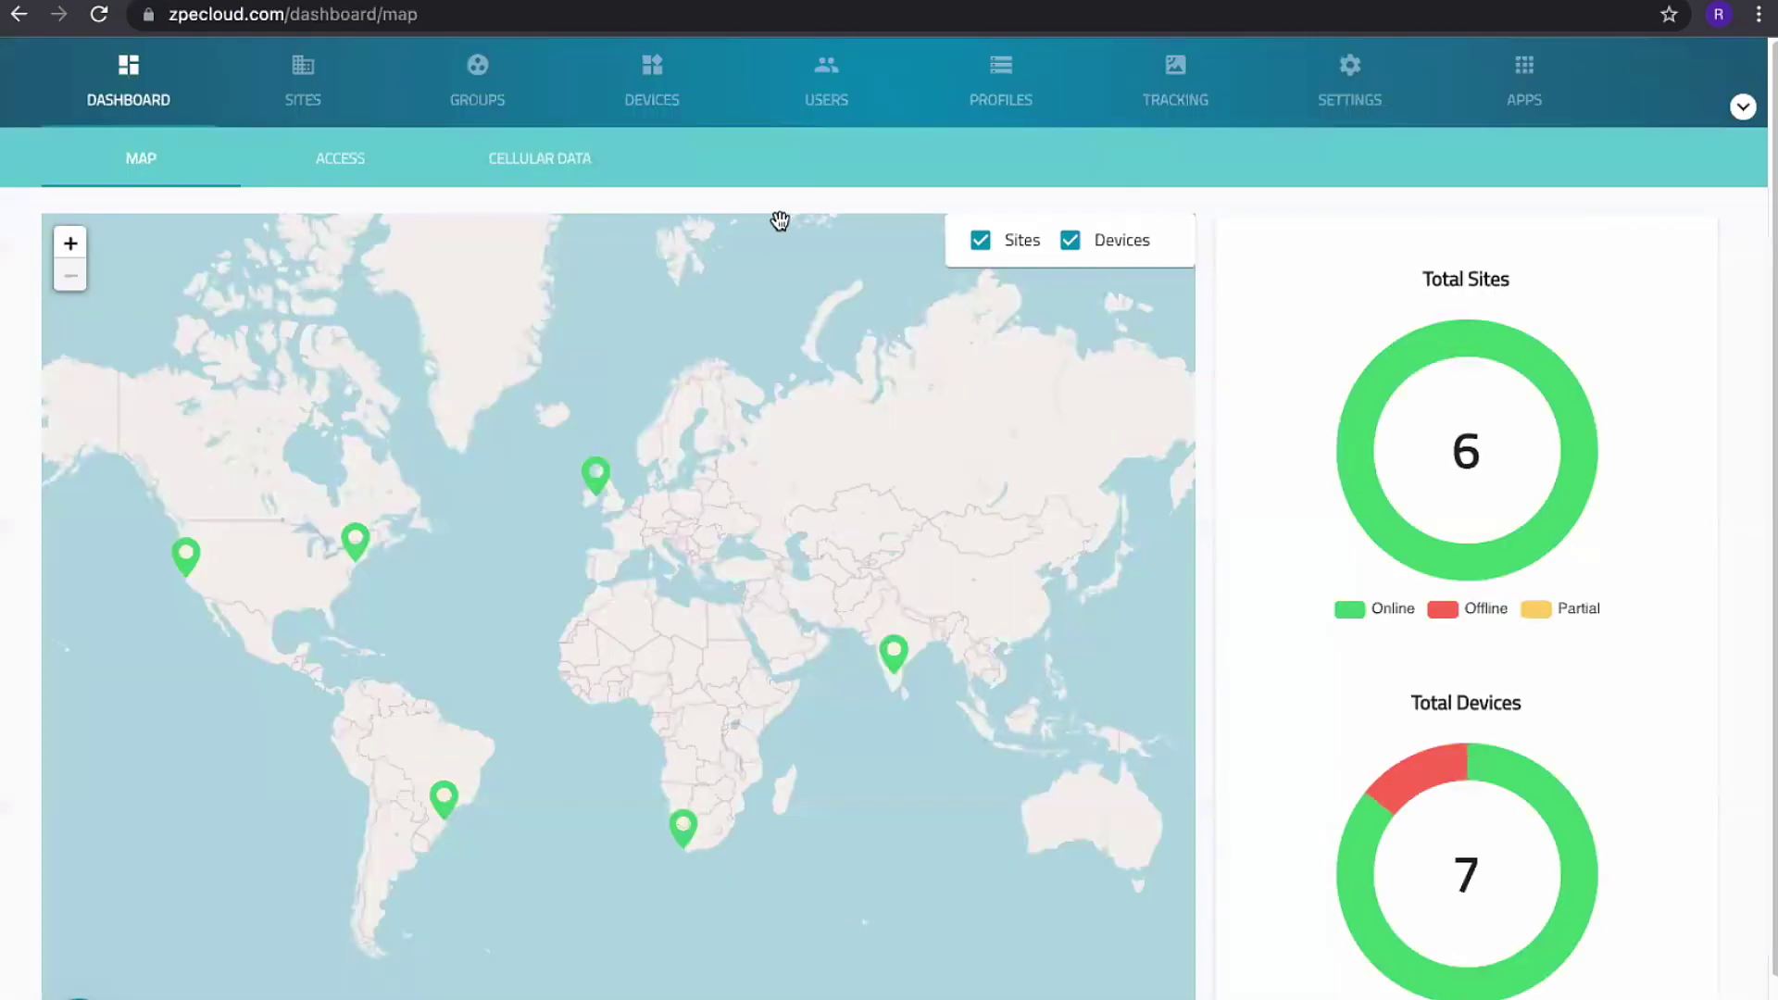
scroll(663, 250, "up", 2)
scroll(663, 250, "down", 2)
left_click(655, 72)
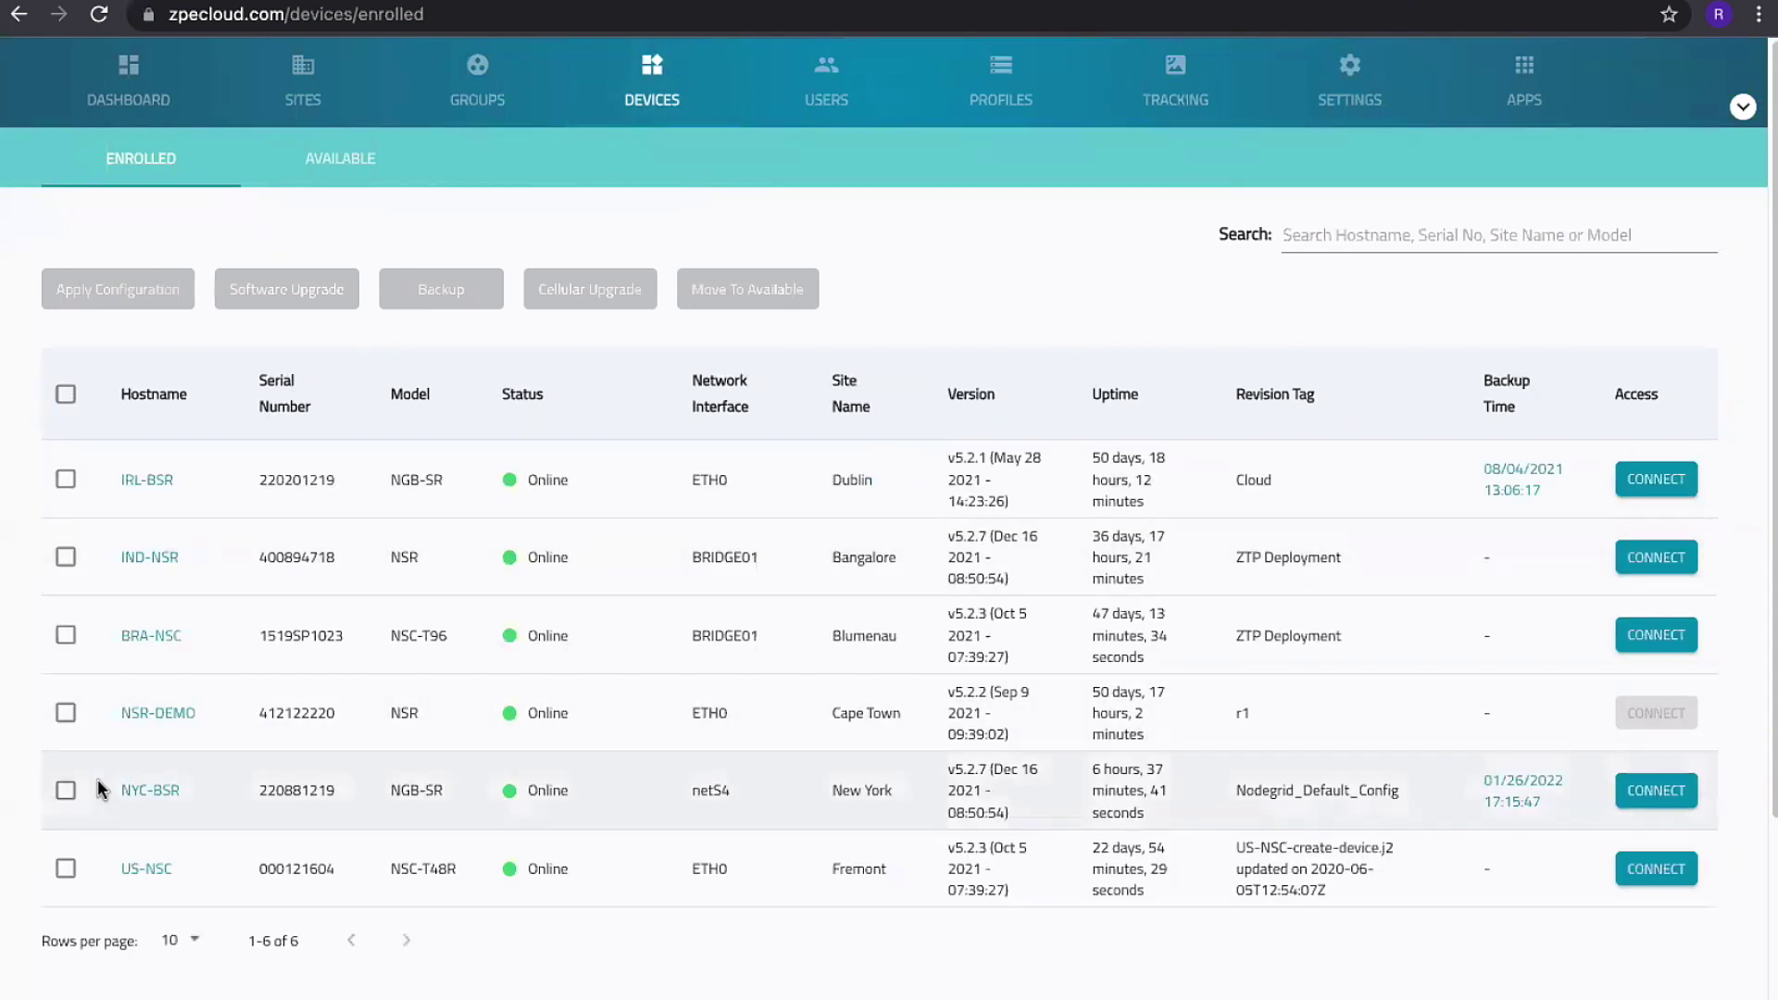
left_click(65, 790)
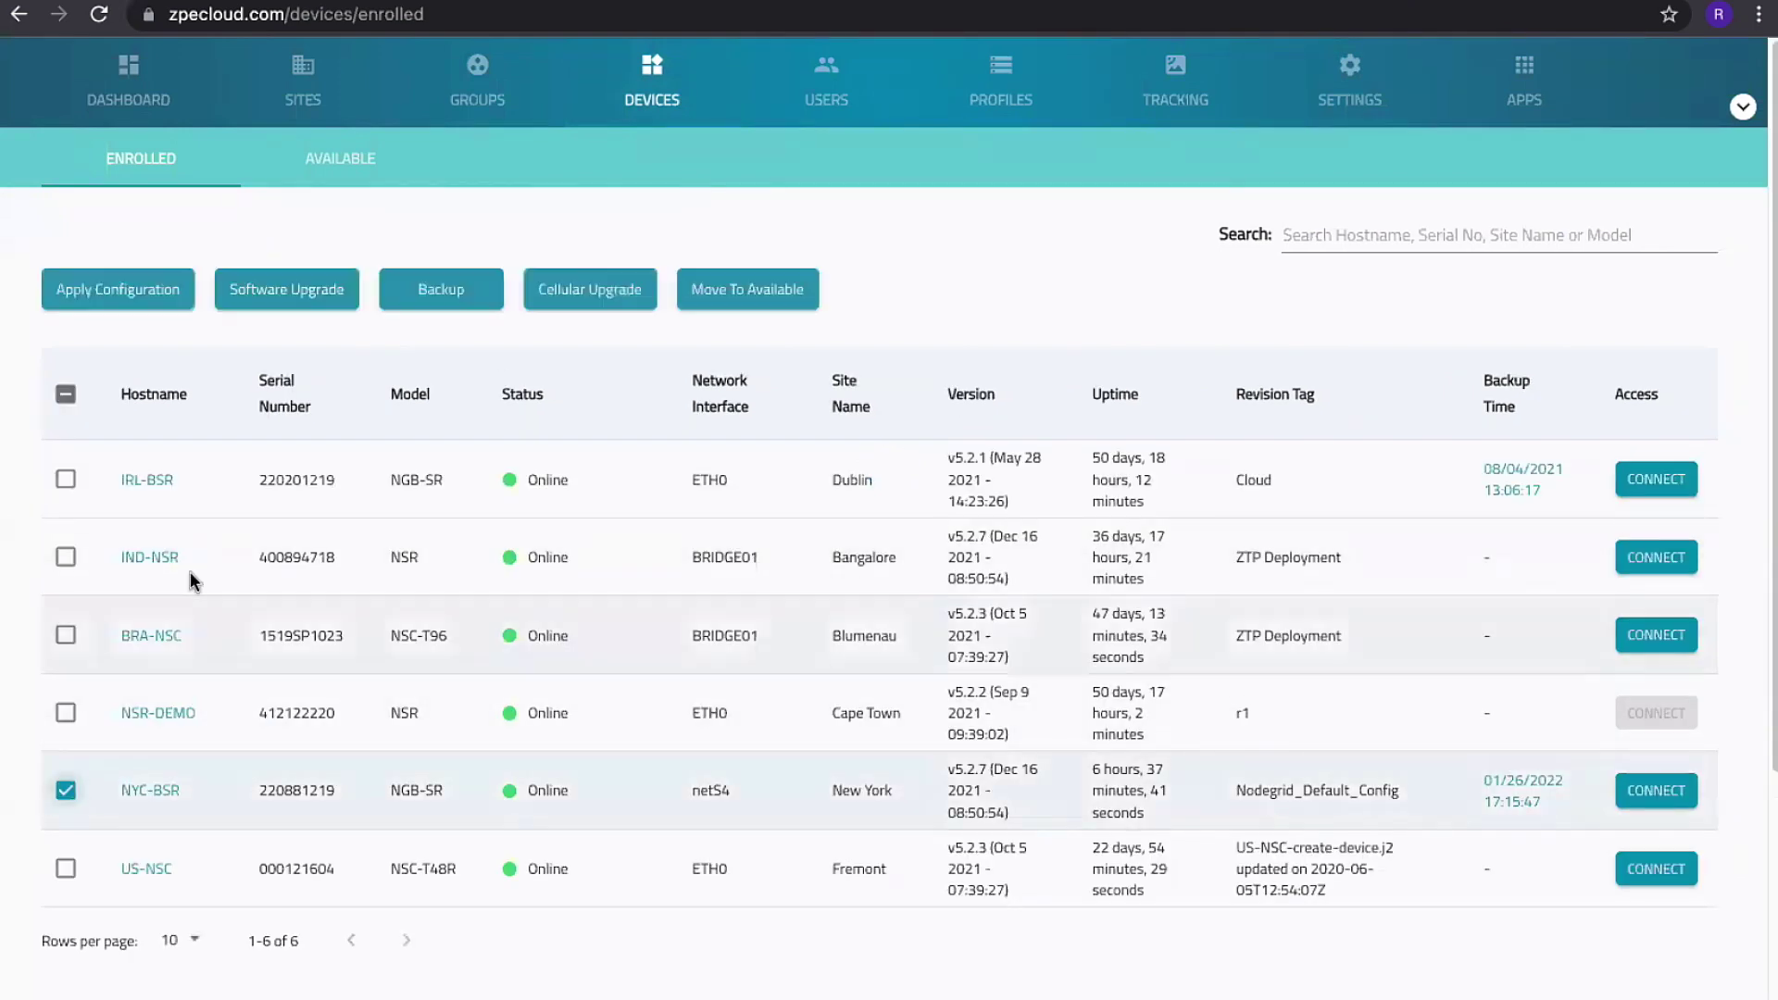
left_click(144, 294)
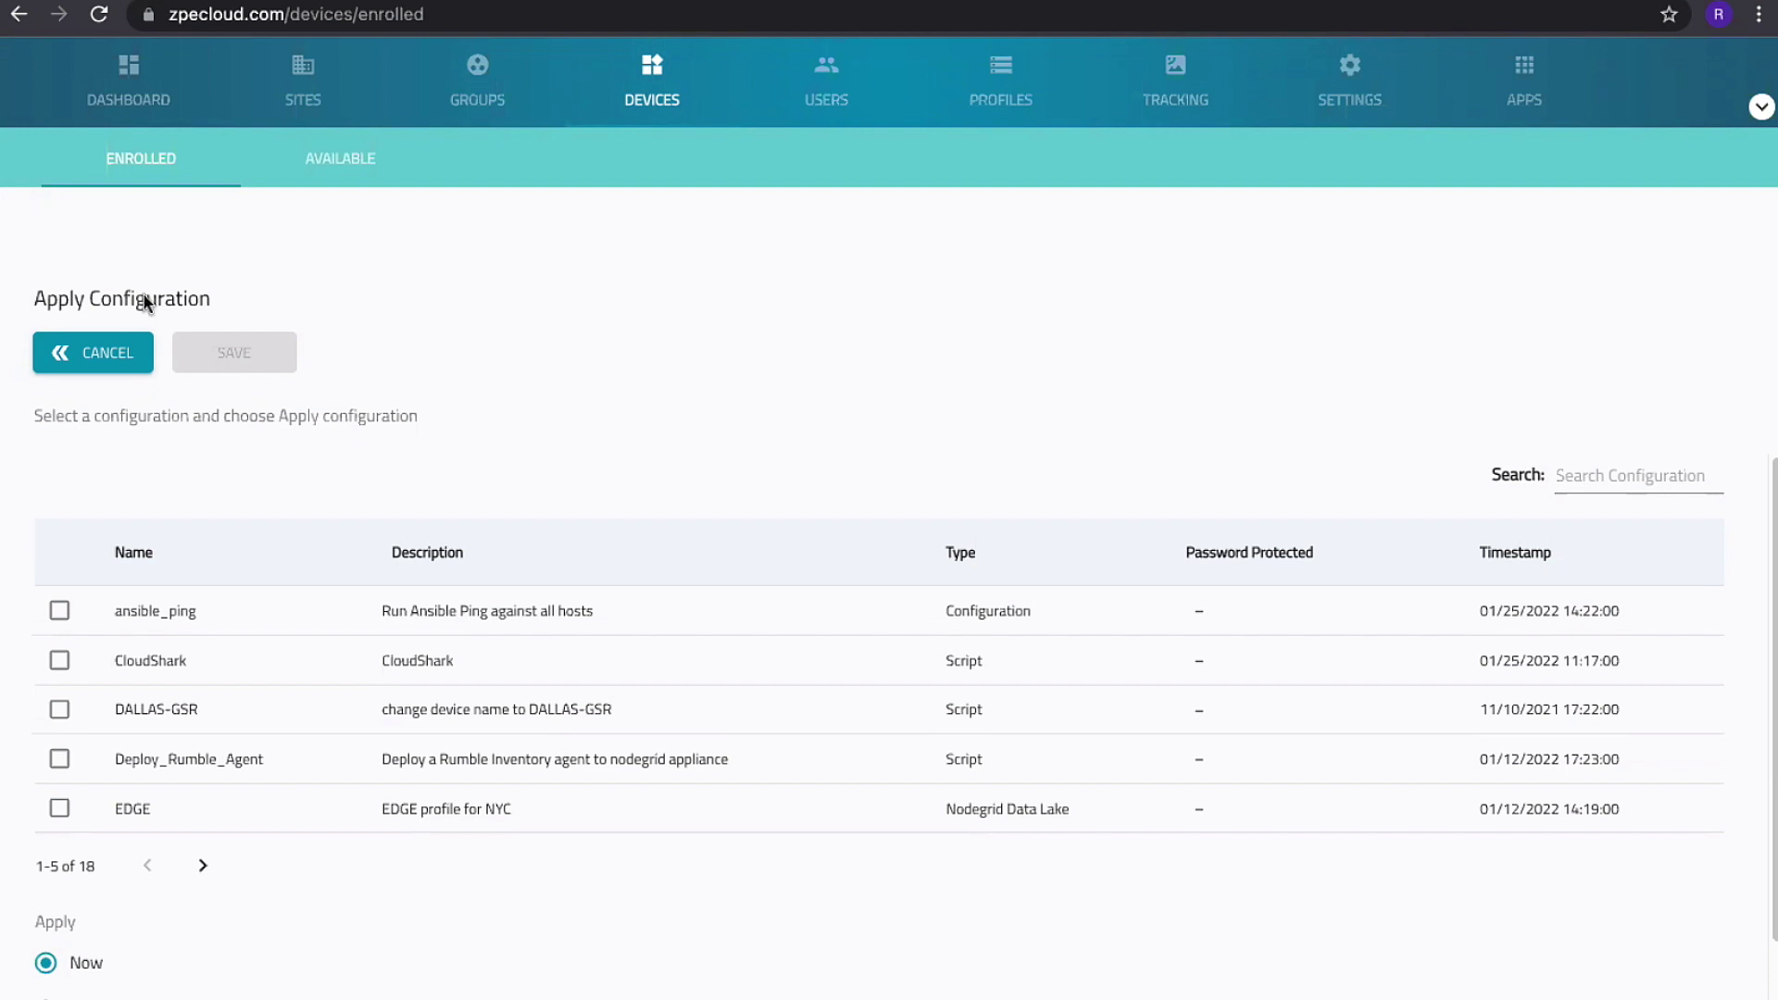
left_click(58, 661)
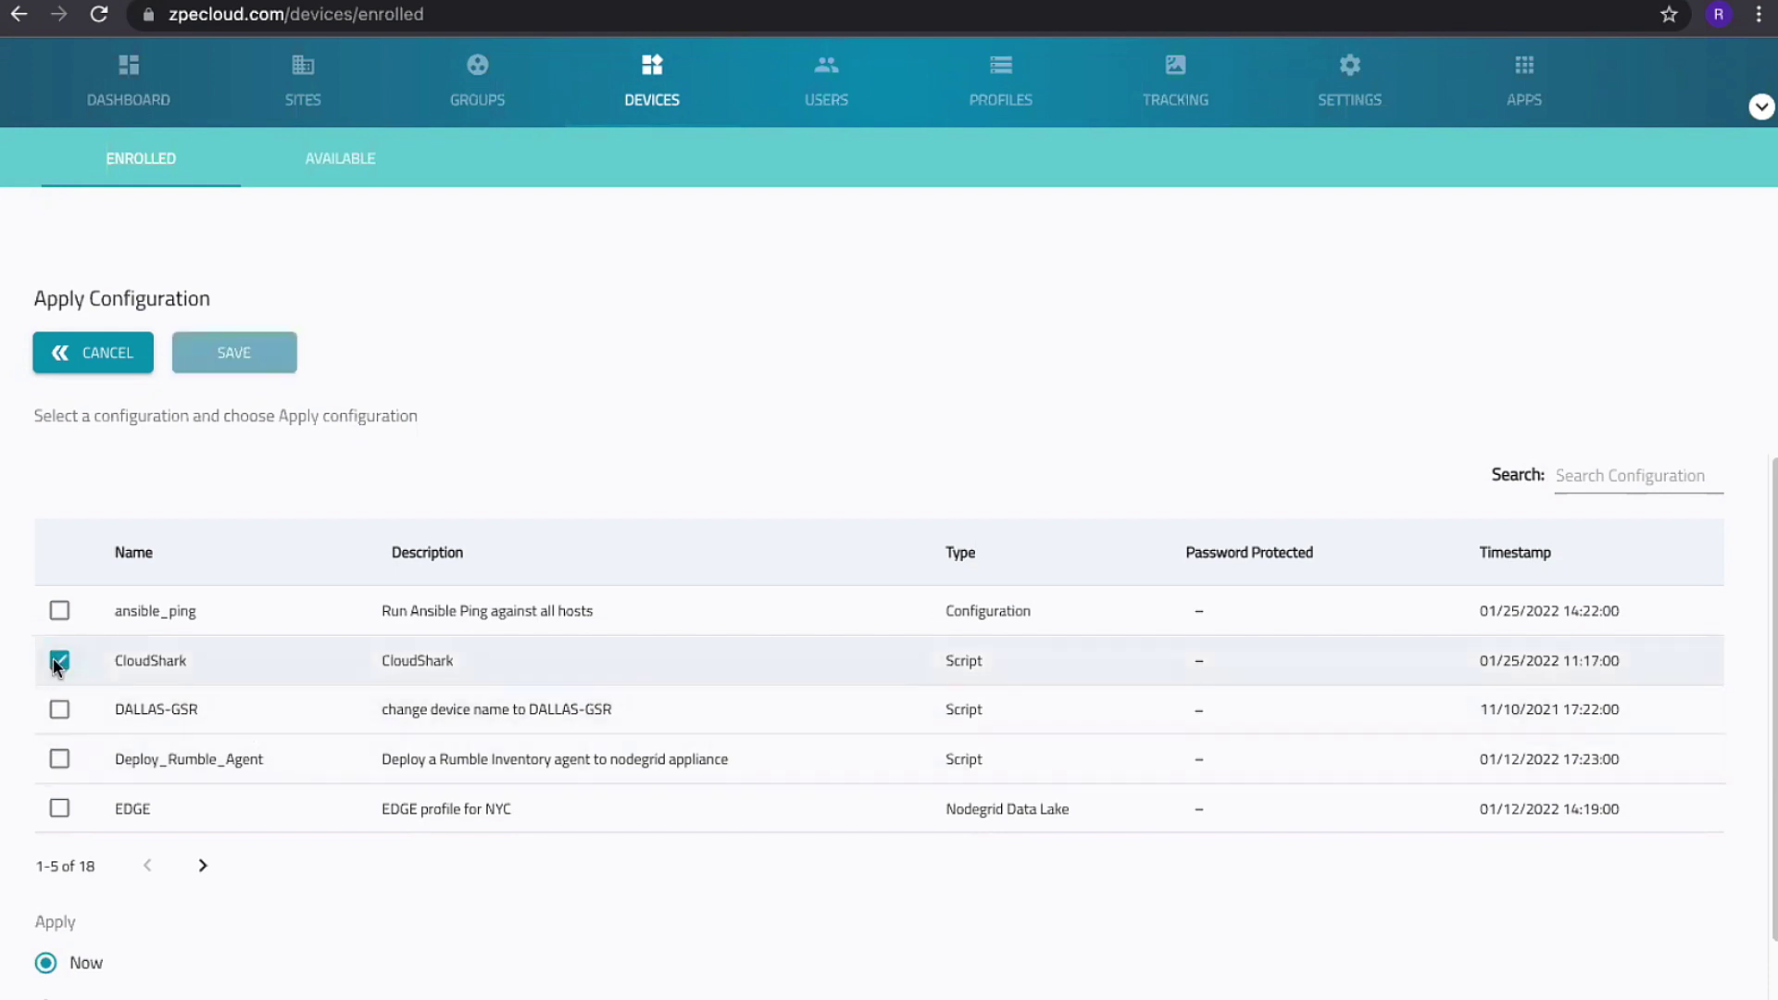
left_click(252, 371)
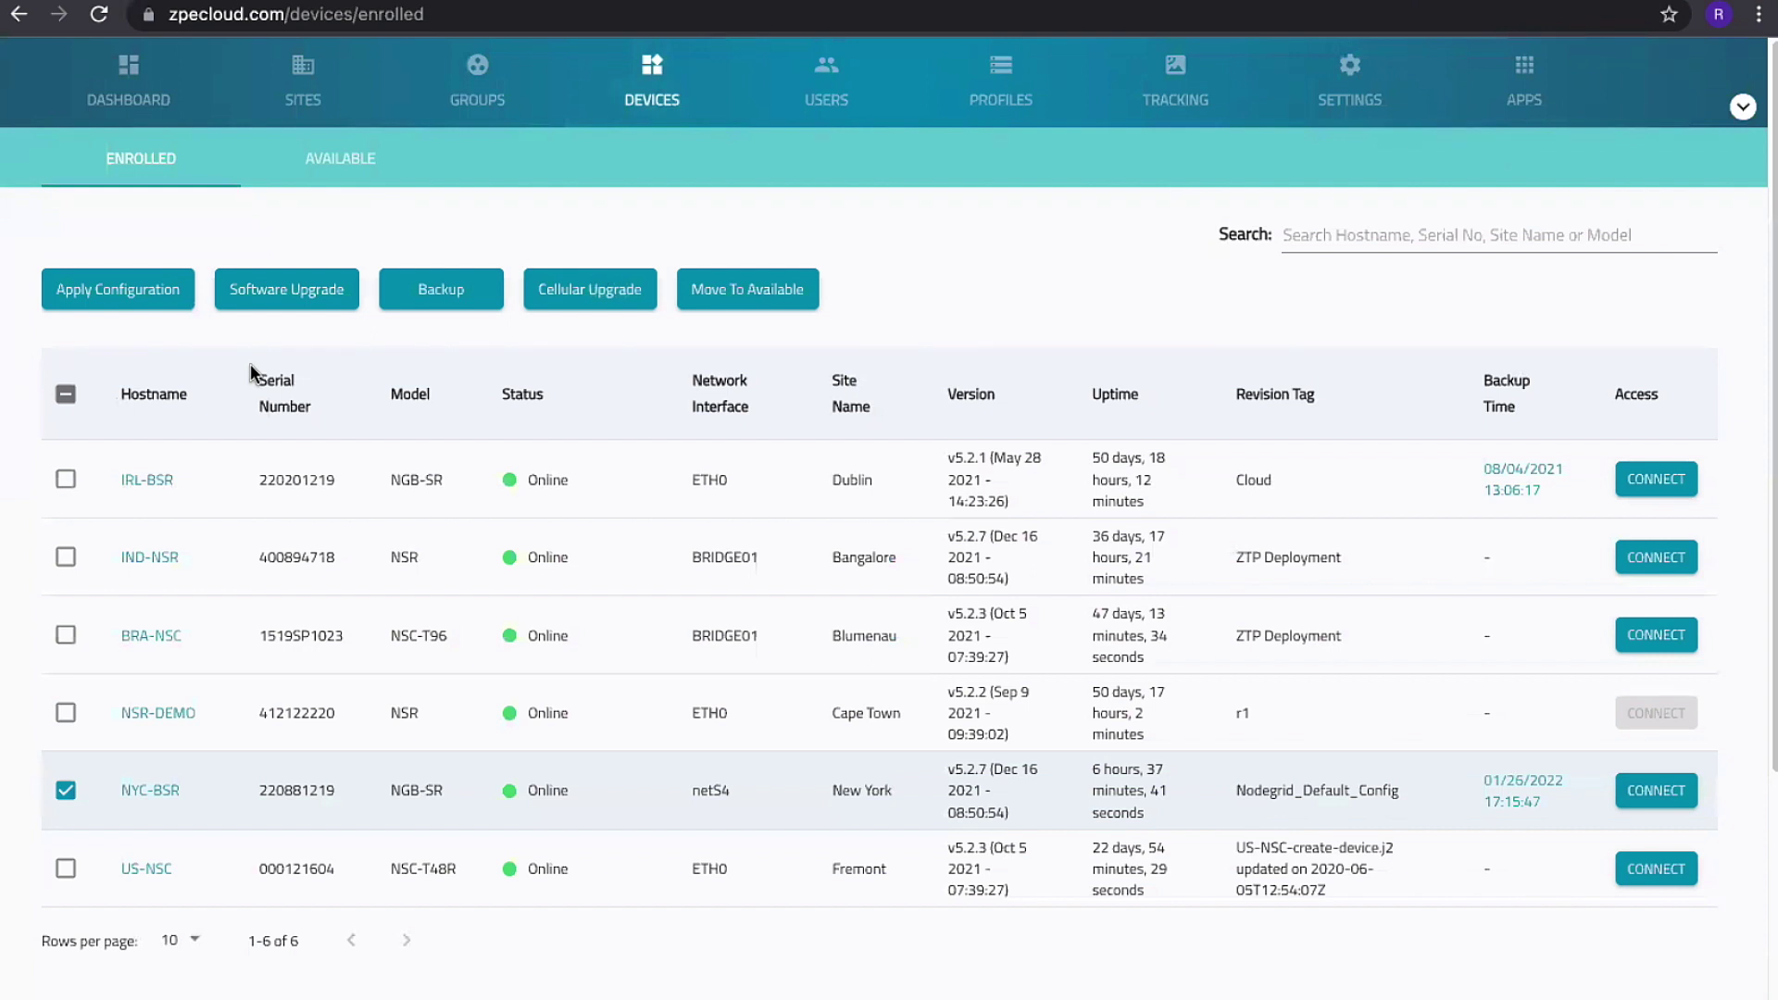
- From the dashboard map, open the New York site device's remote web login page
left_click(141, 95)
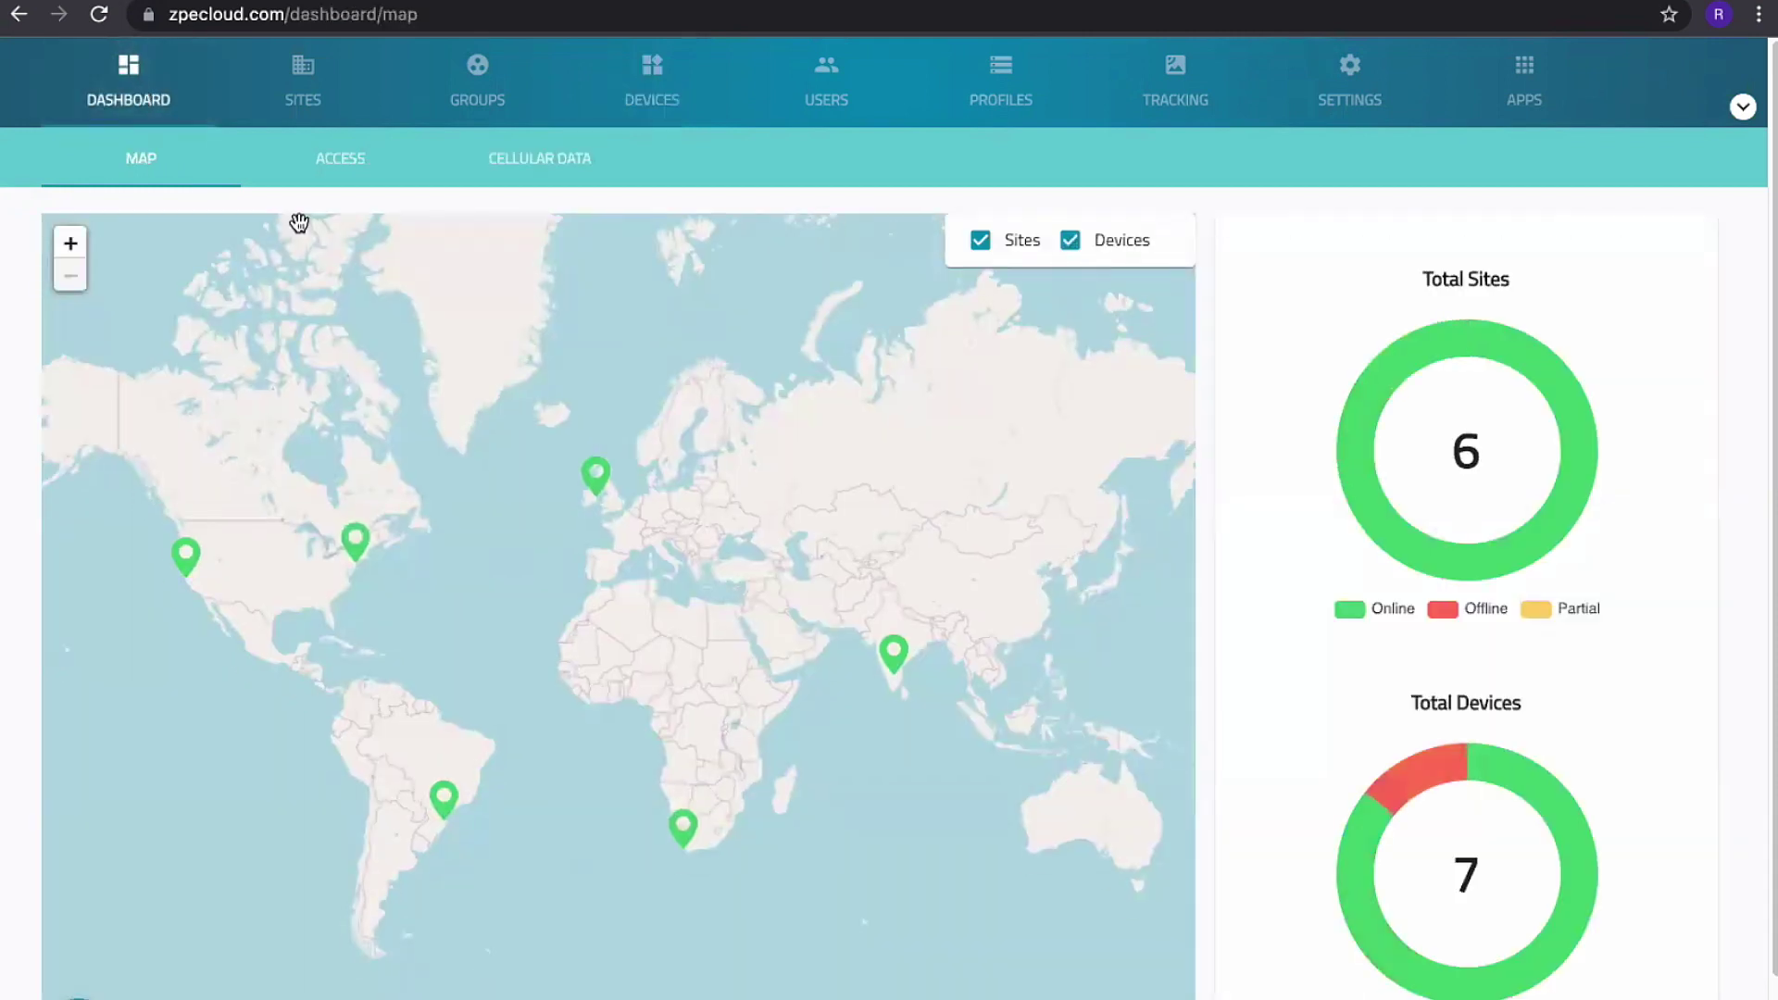
left_click(352, 547)
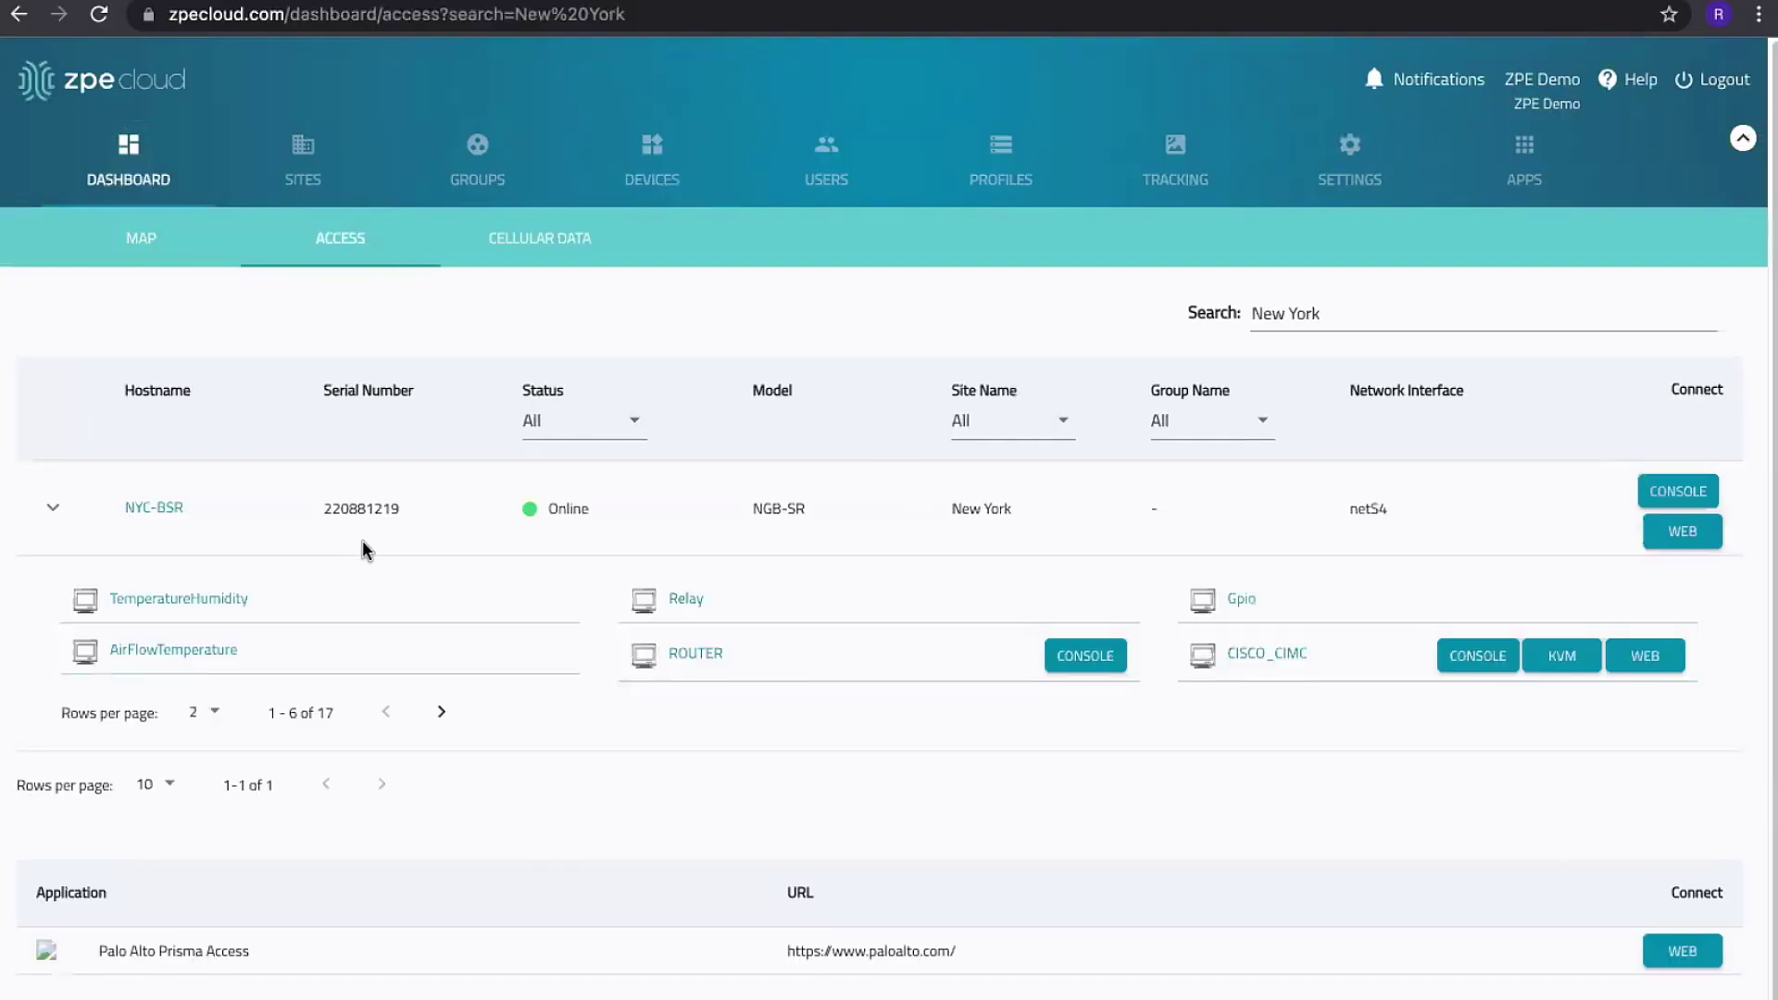
left_click(1683, 531)
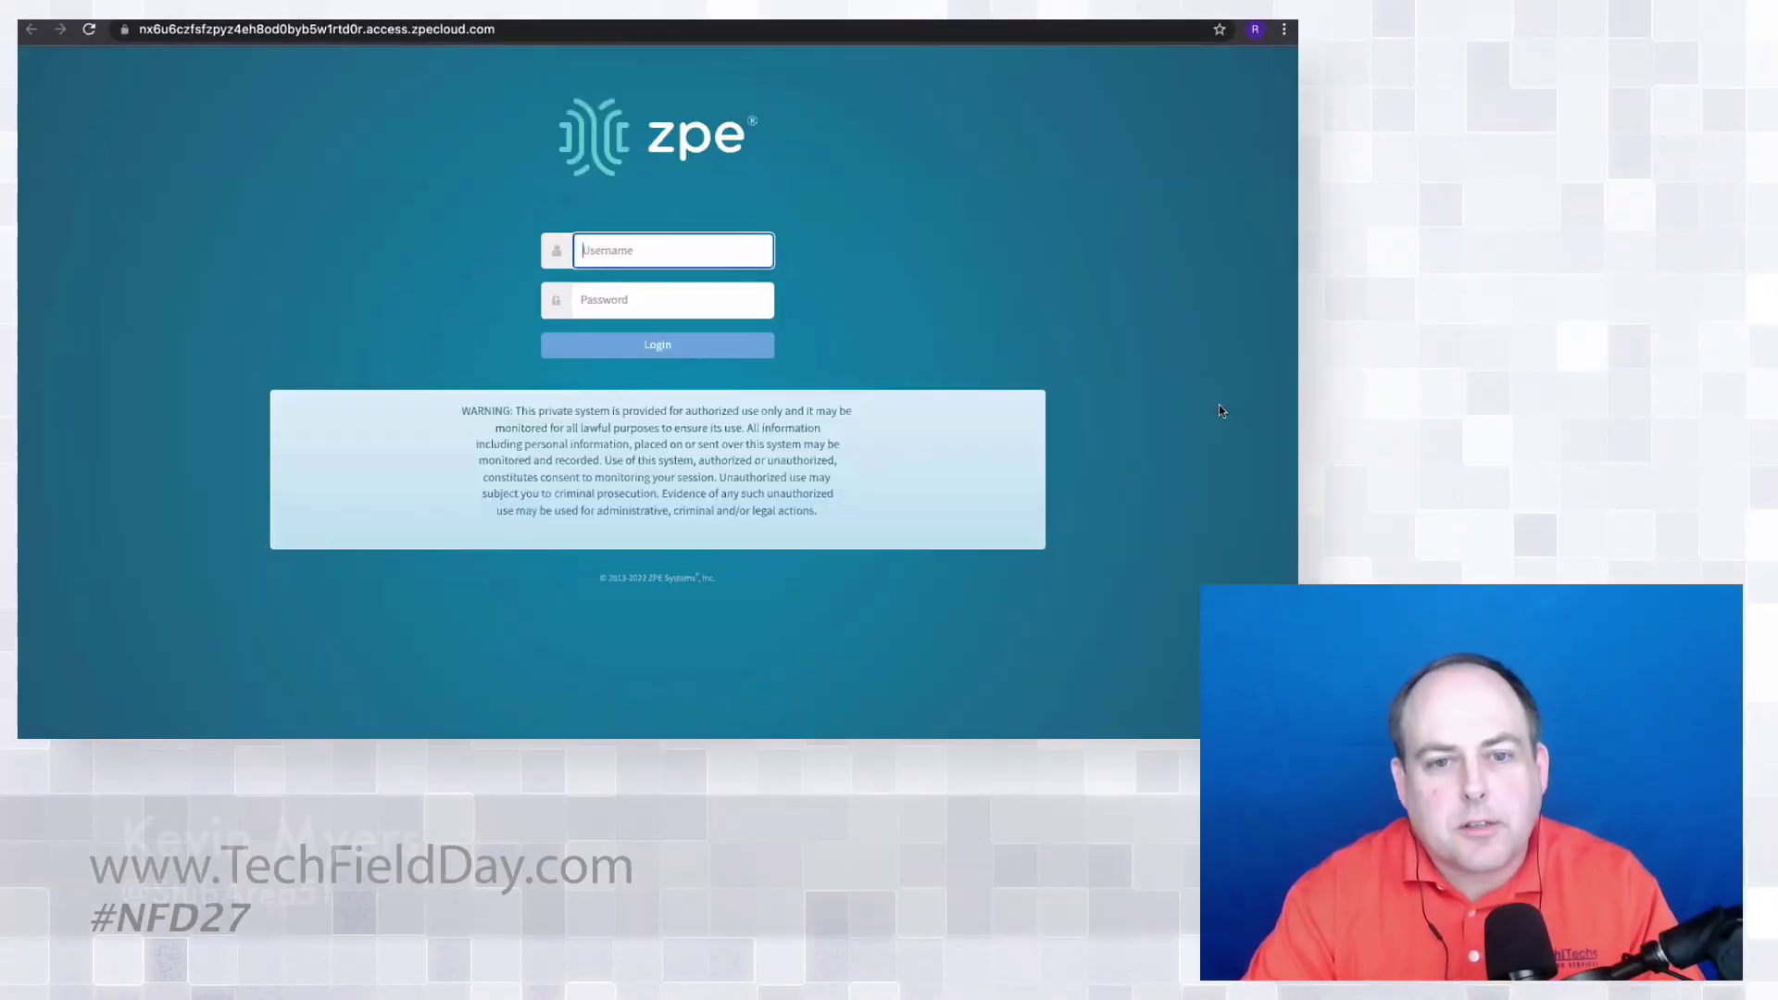
left_click(665, 241)
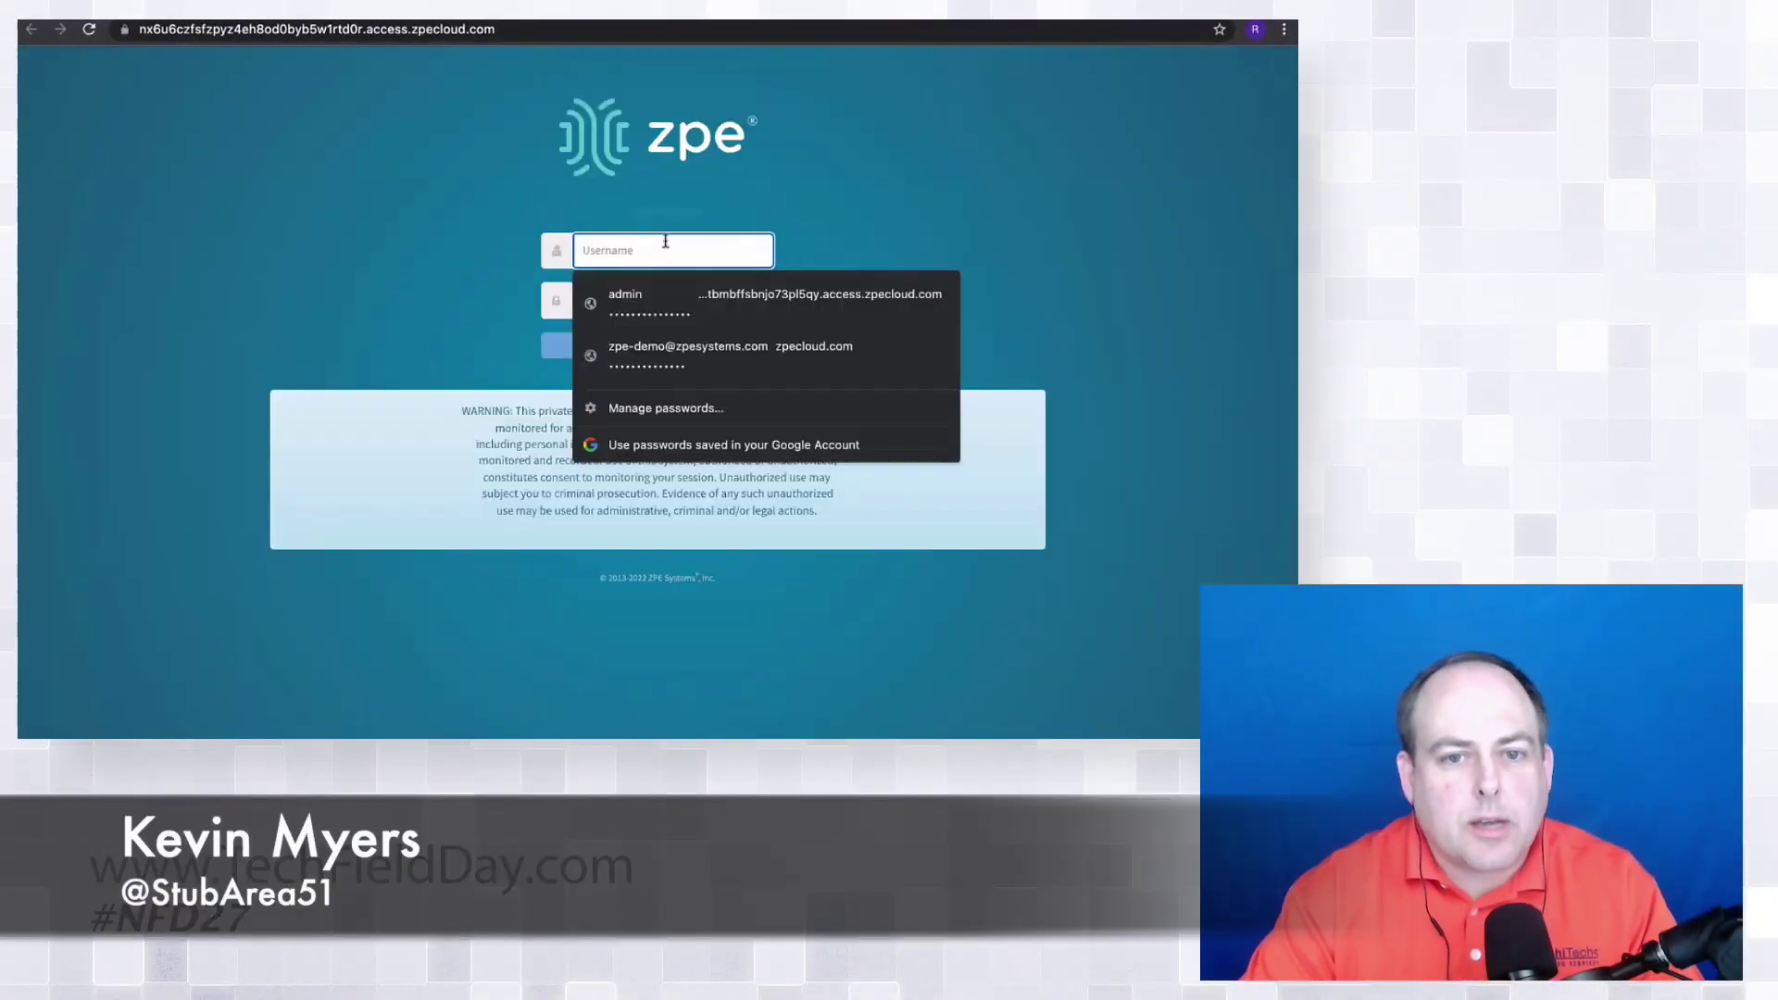
- Log in to NYC-BSR with the saved credentials and scroll its Access table of managed devices
left_click(656, 300)
left_click(639, 346)
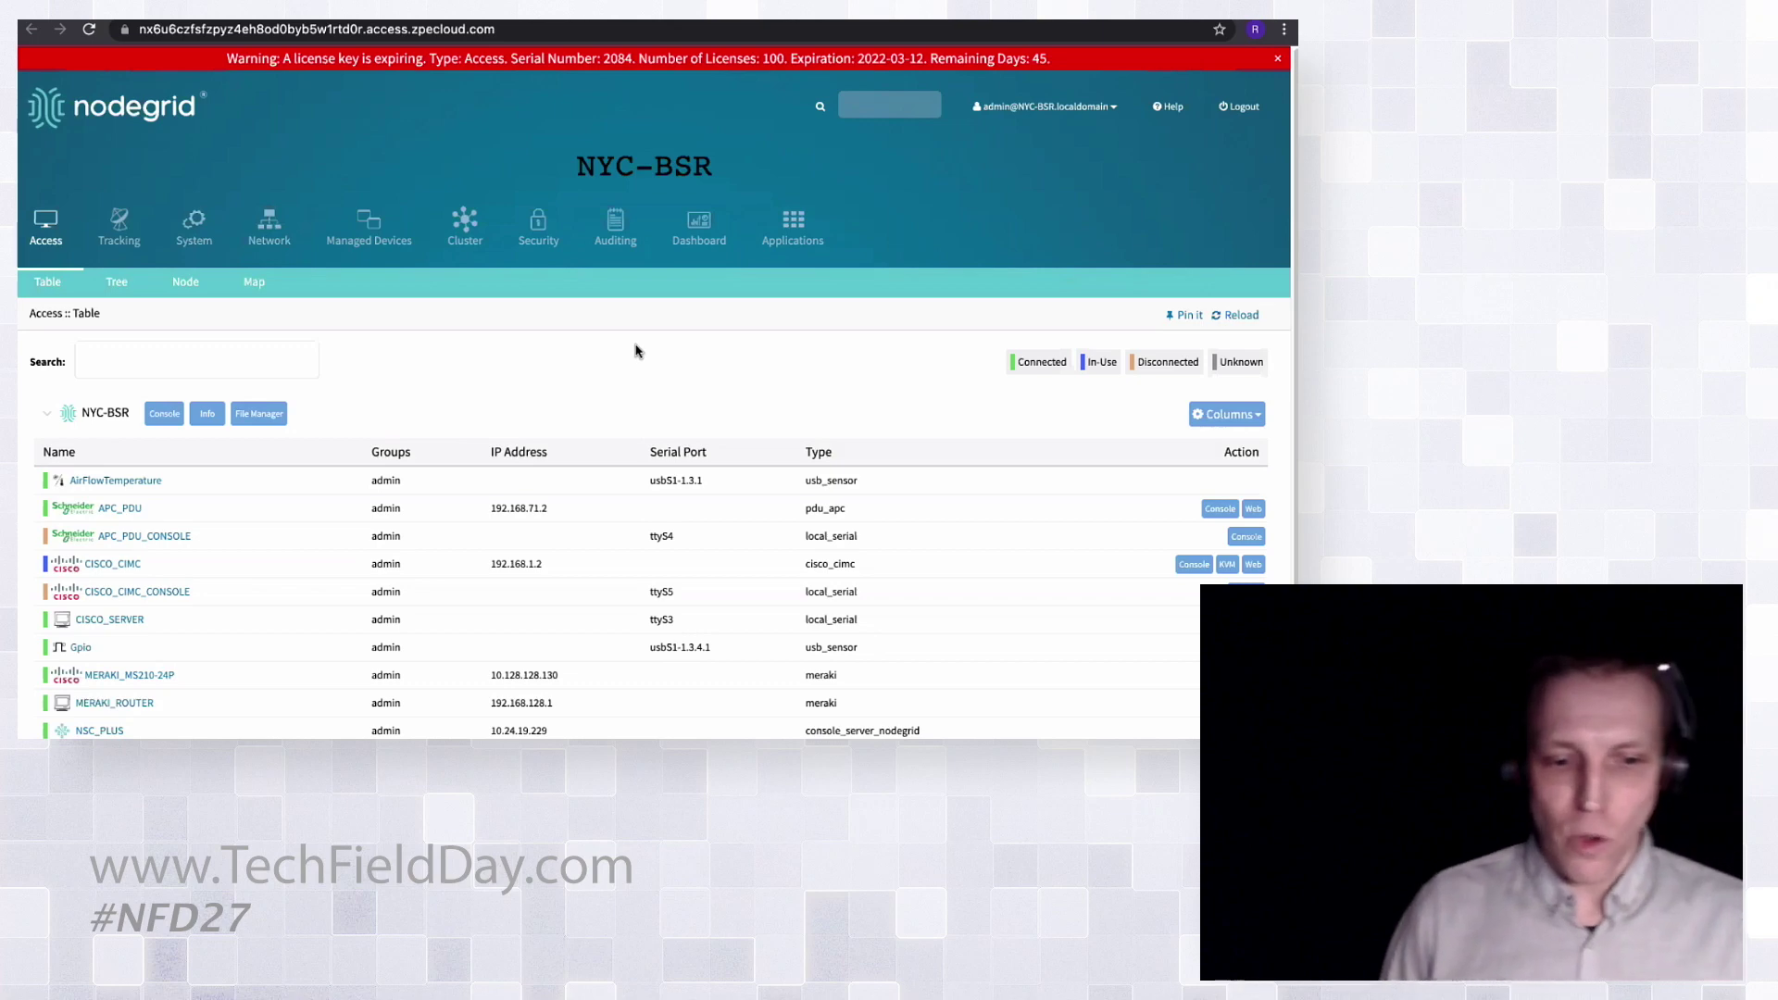
scroll(636, 350, "down", 3)
- Open CISCO_SERVER's details showing local_serial ttyS3, 9600 baud and outlet APC_PDU:1:3
left_click(636, 350)
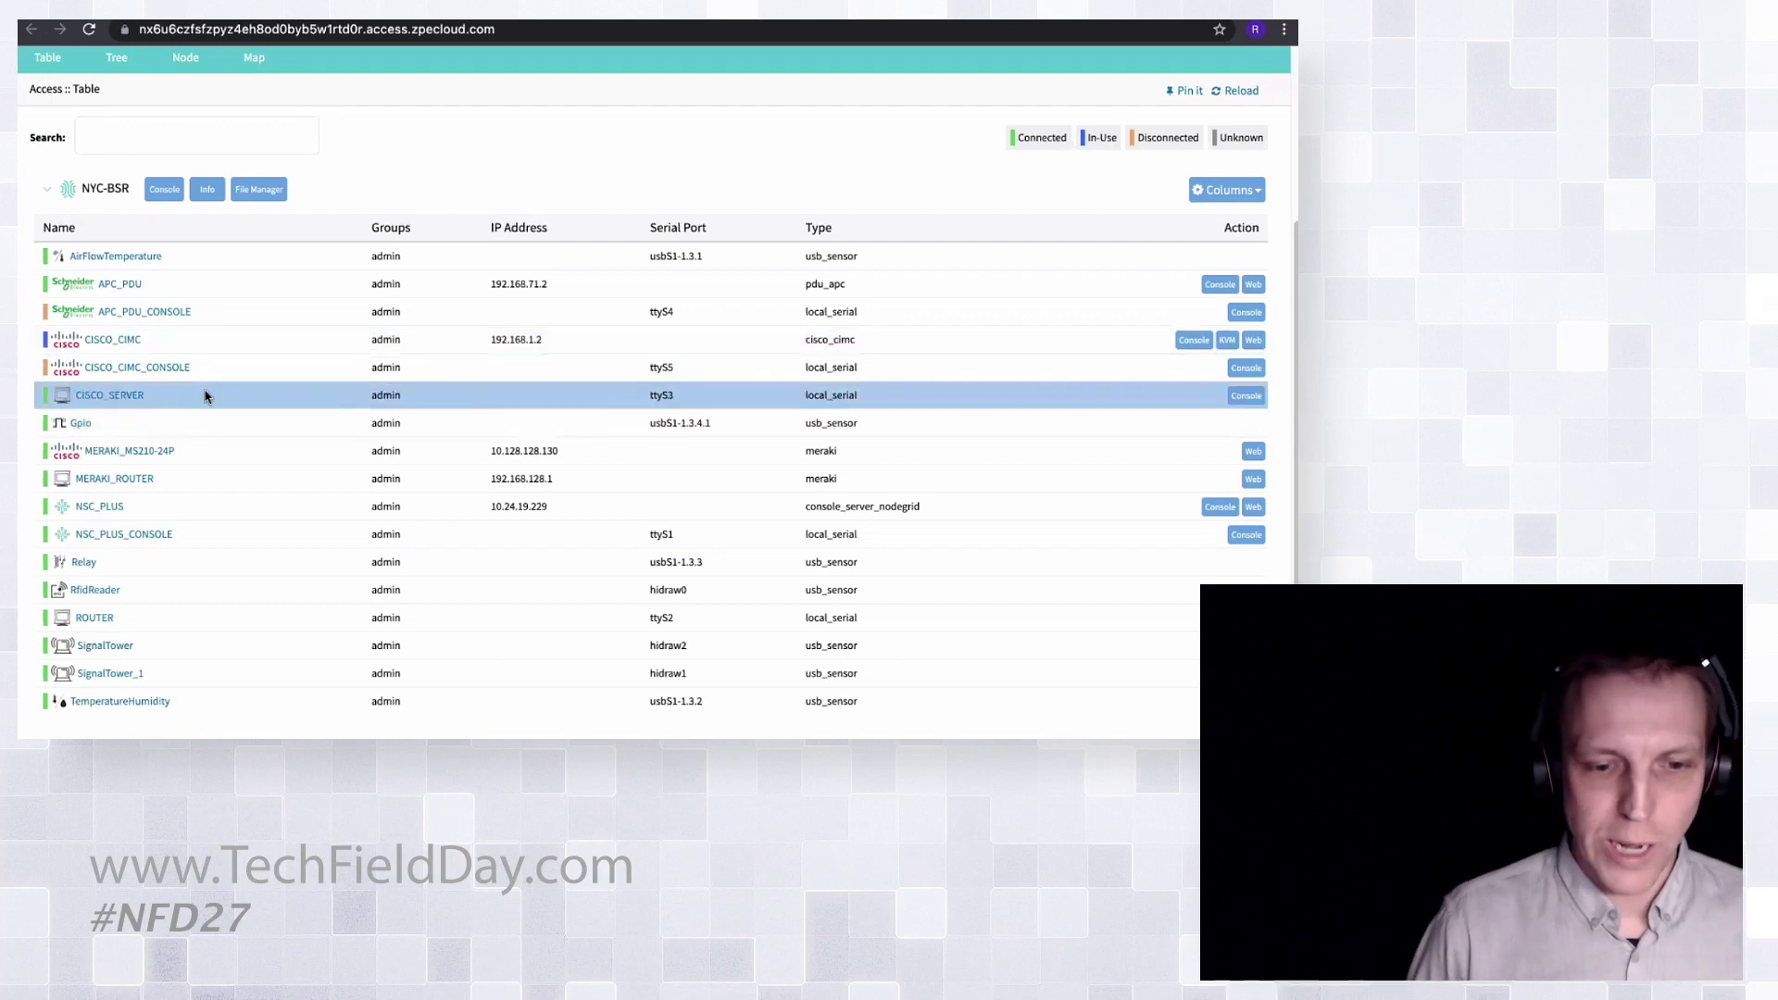
left_click_drag(207, 393, 23, 401)
left_click(84, 401)
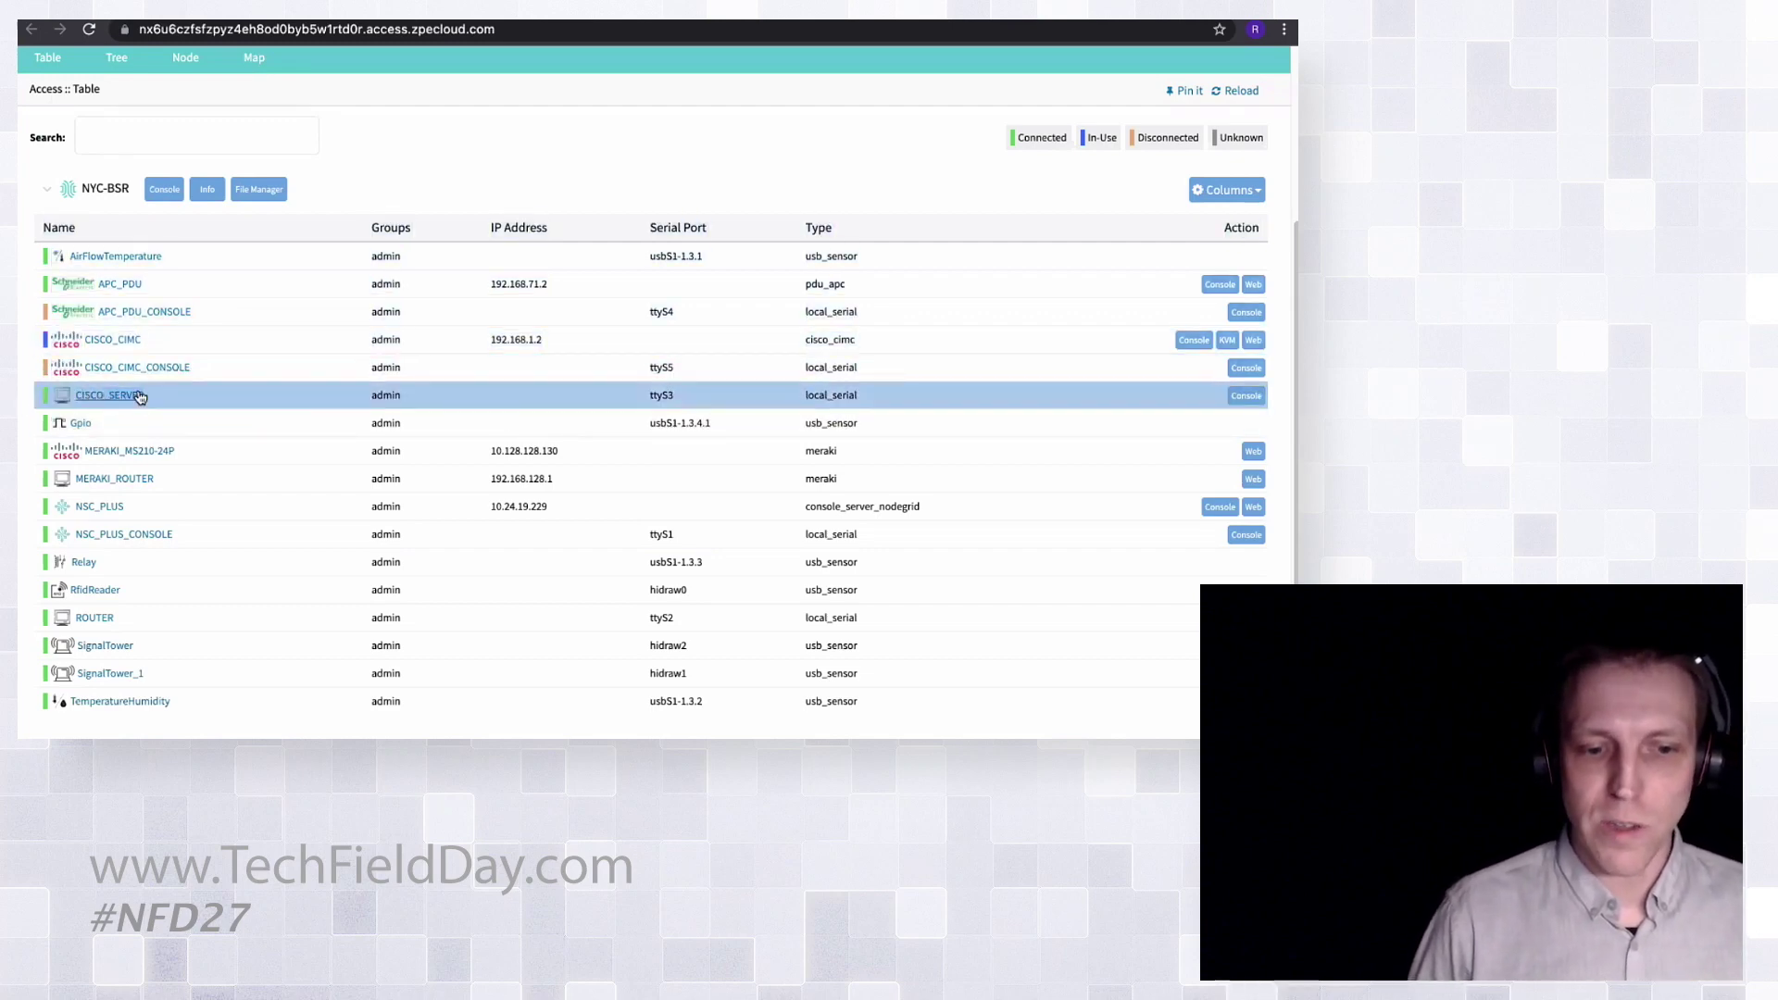
left_click(129, 398)
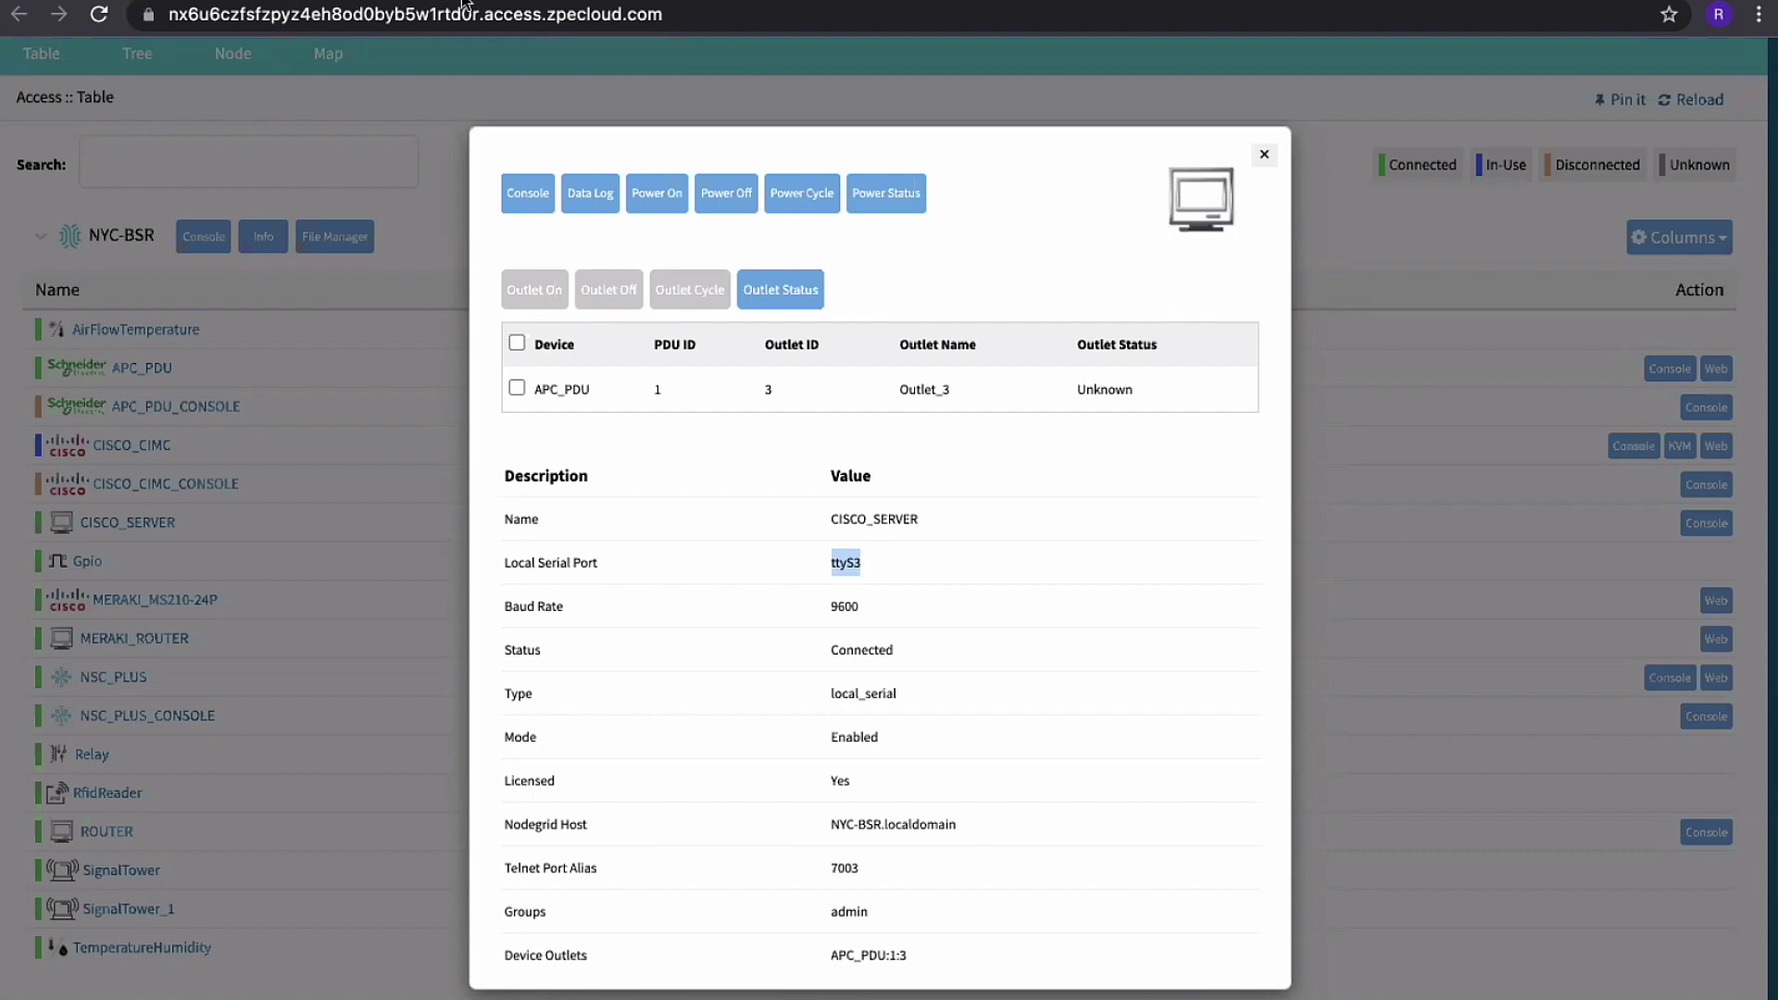
- Close the CISCO_SERVER device details panel
left_click(1265, 155)
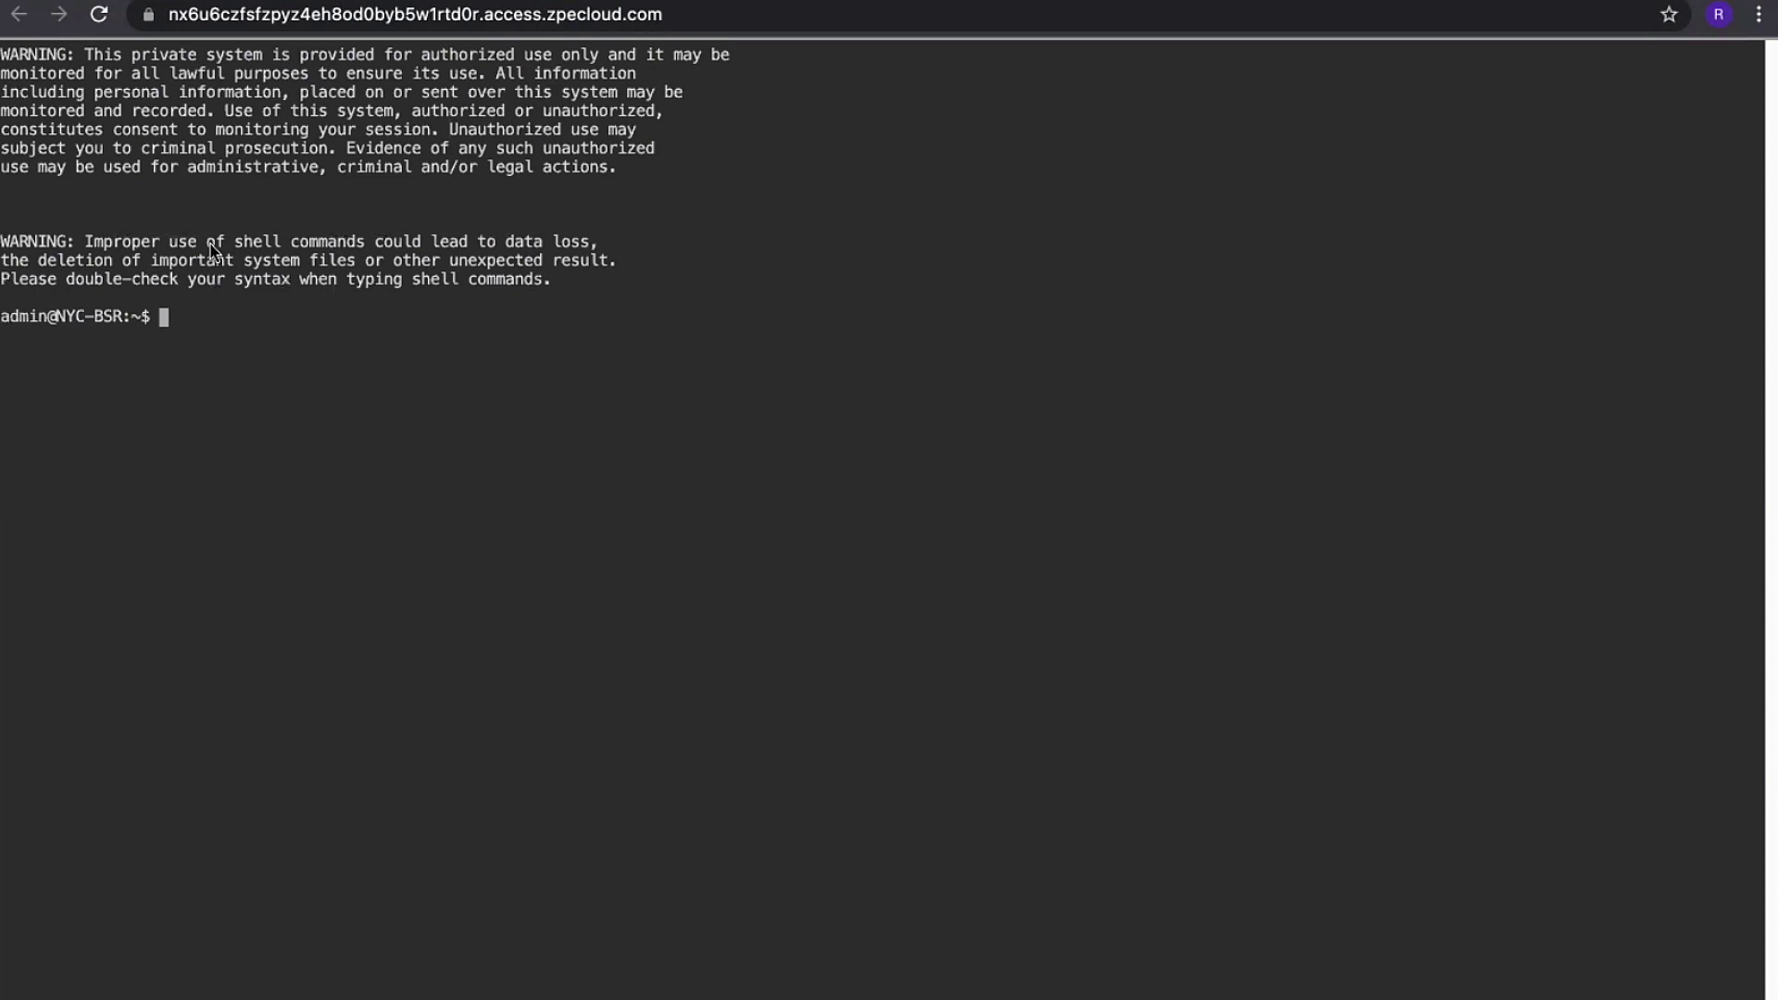
- Change directory into the device-details folder using Tab completion
type("cd de")
key("BackSpace")
key("BackSpace")
key("Tab")
key("Tab")
type("dev")
key("Tab")
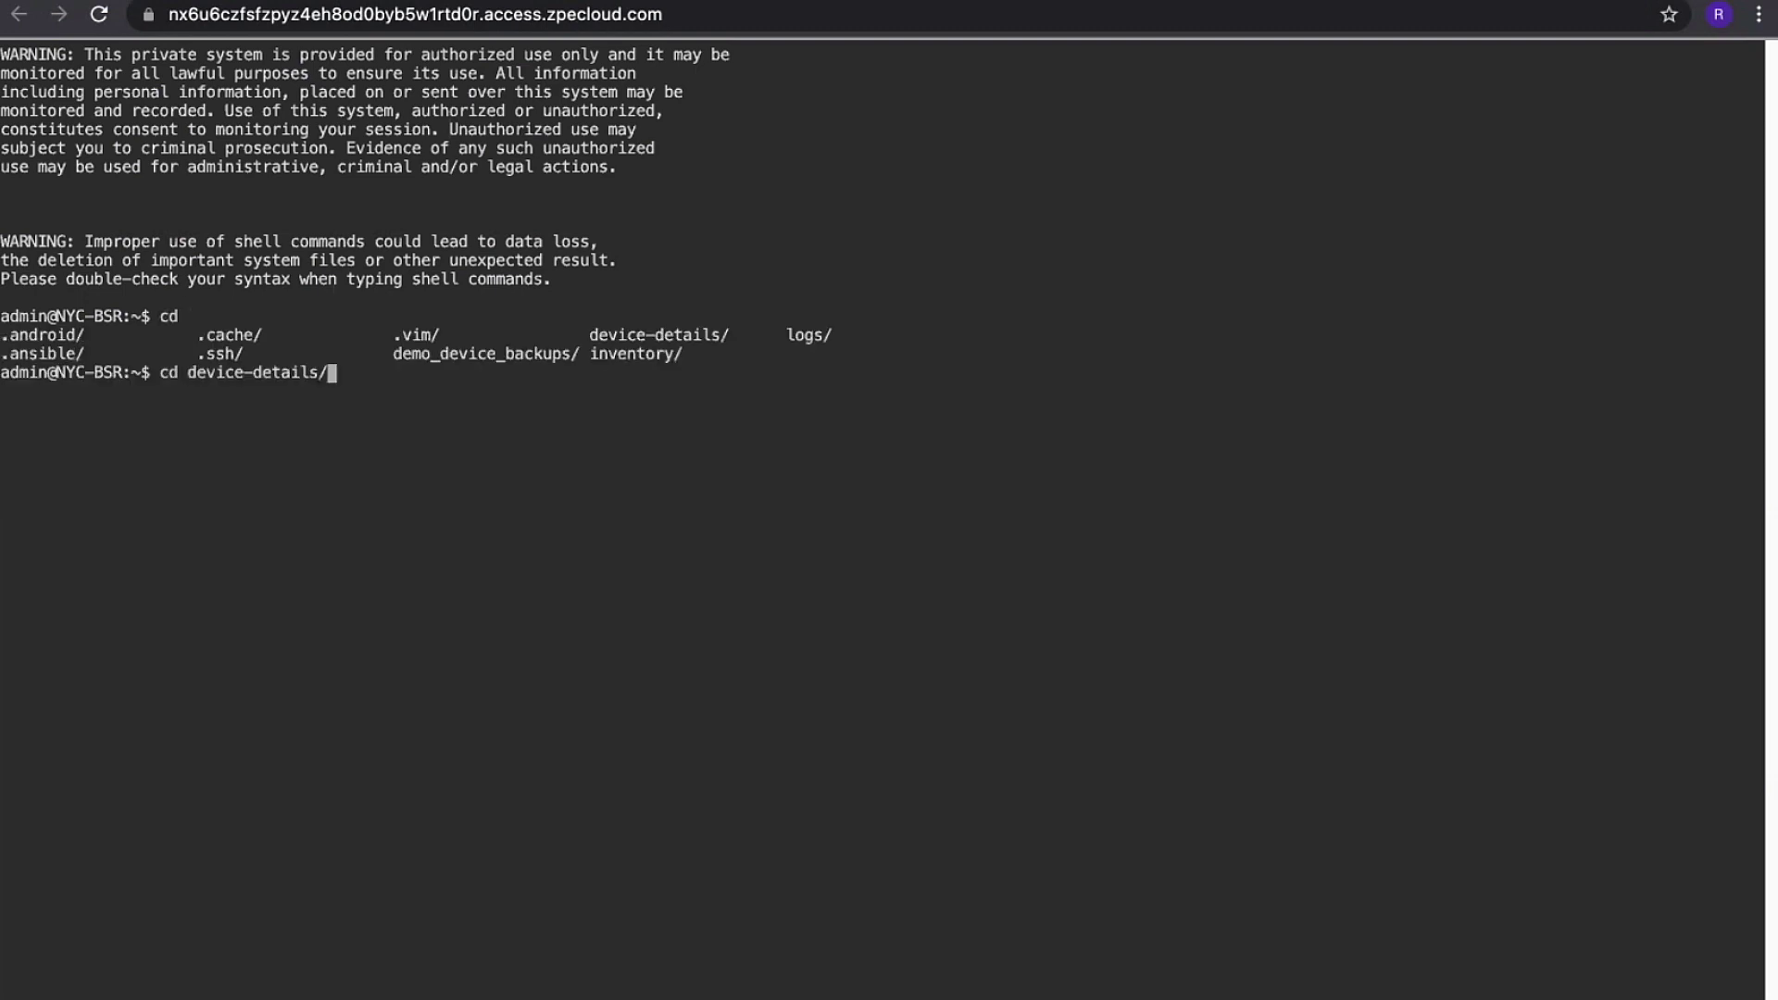
key("Return")
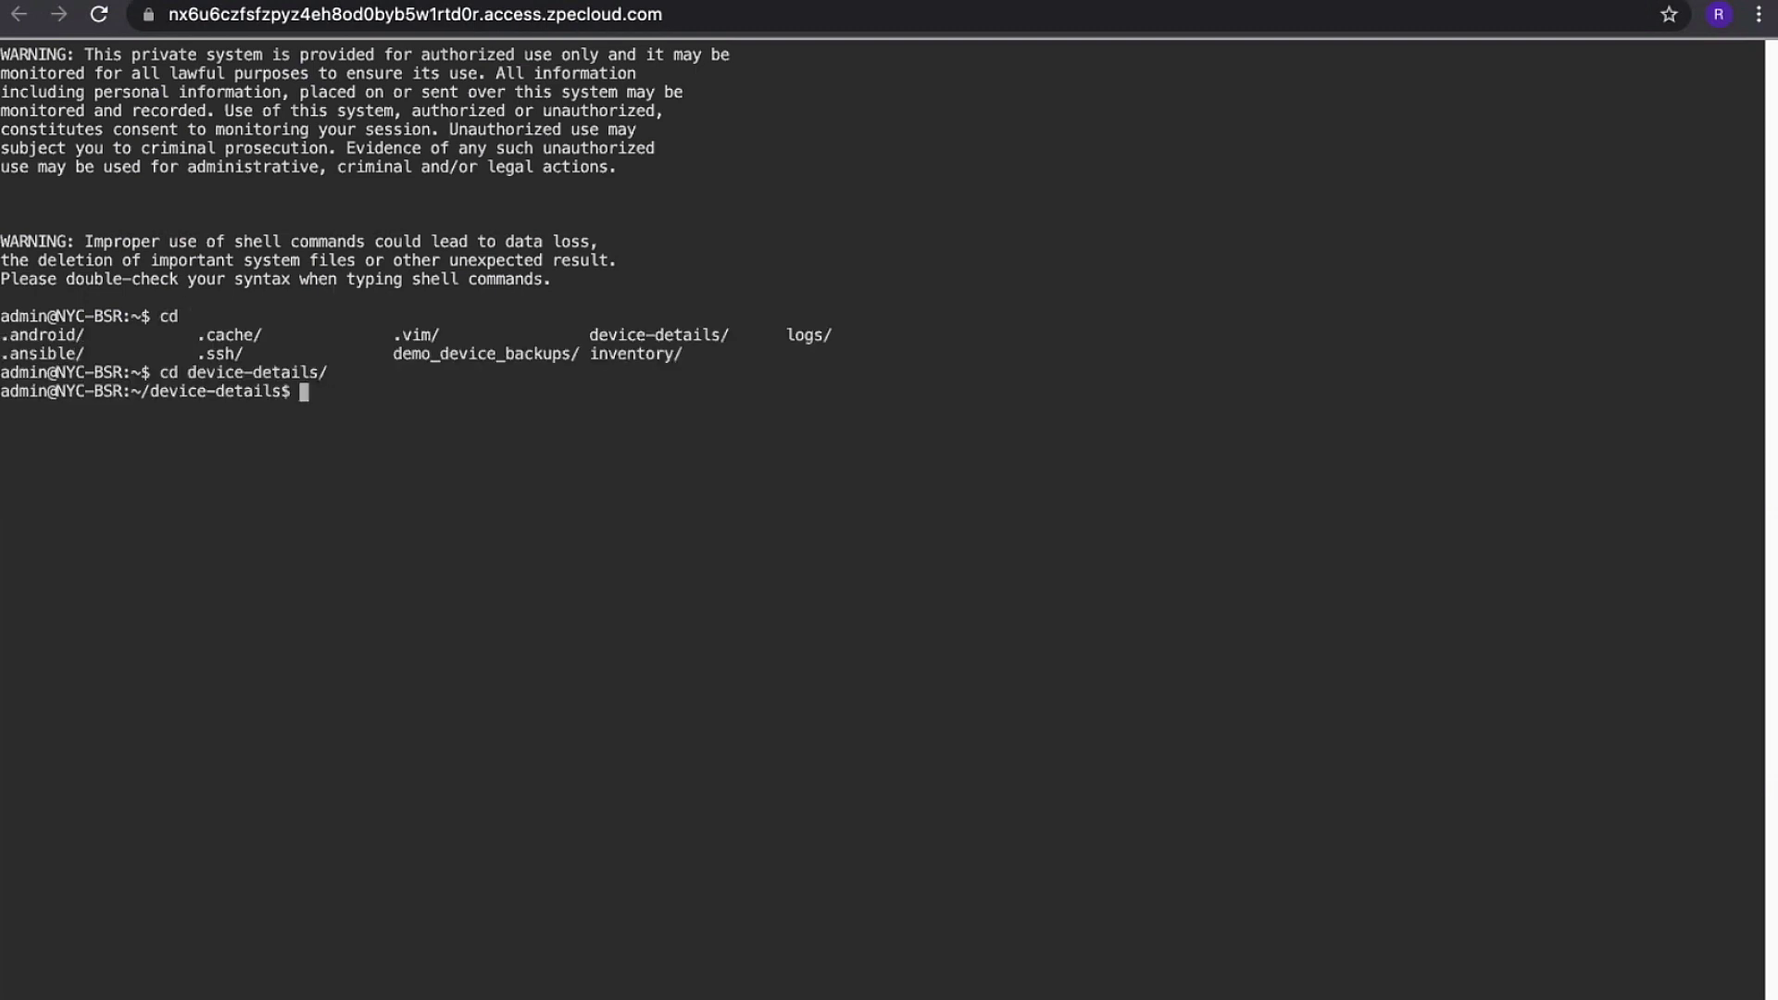
- Run ansible-playbook edge_demo_get_hostname.yml from the console
type("ansible-pl")
key("Tab")
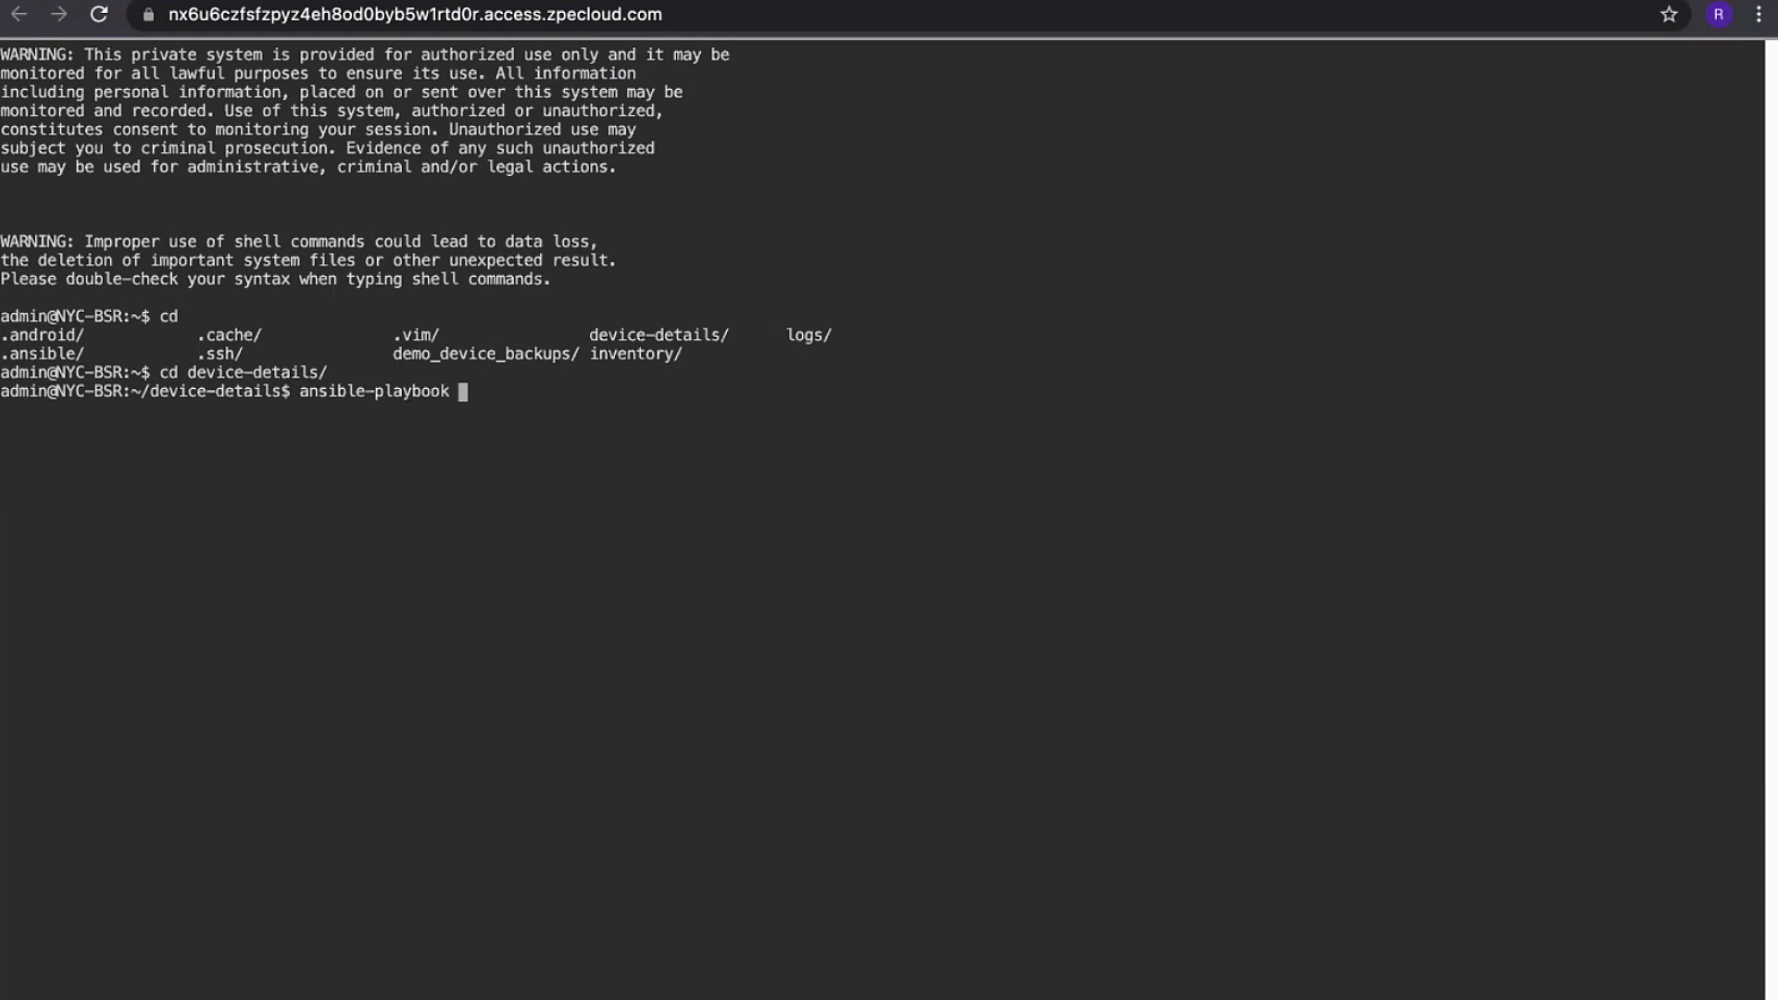
type("e")
key("Tab")
type("get_h")
key("Tab")
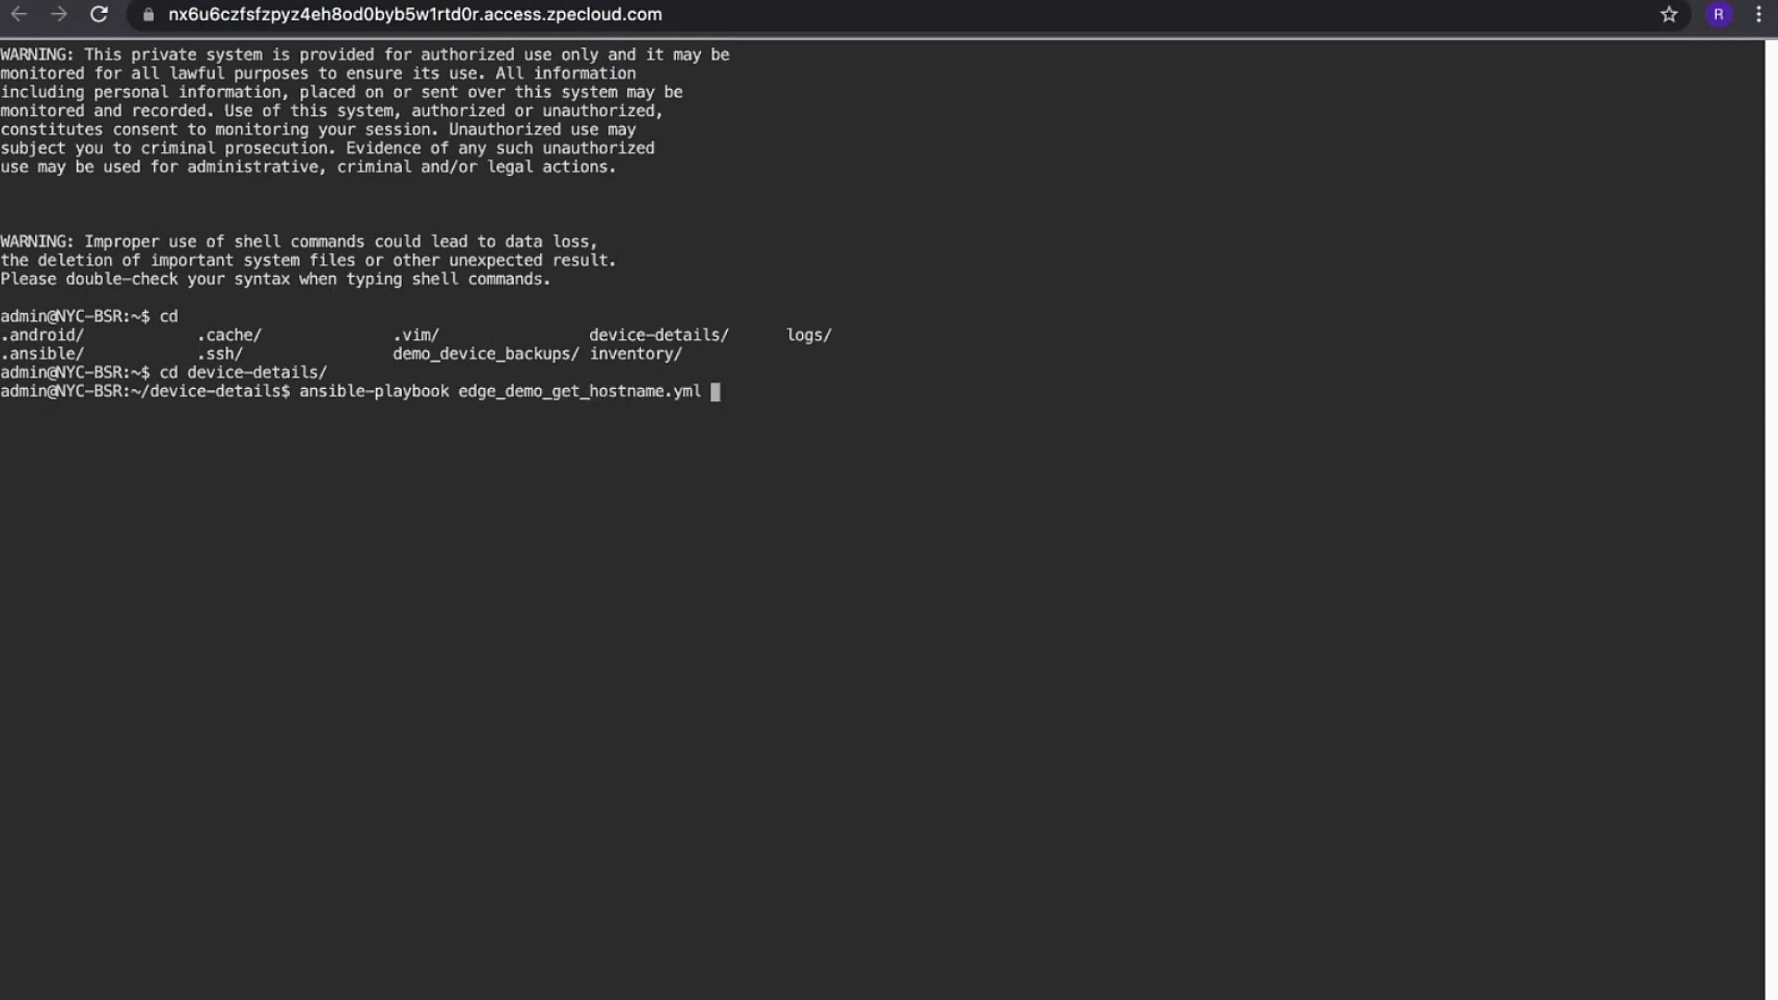
key("Return")
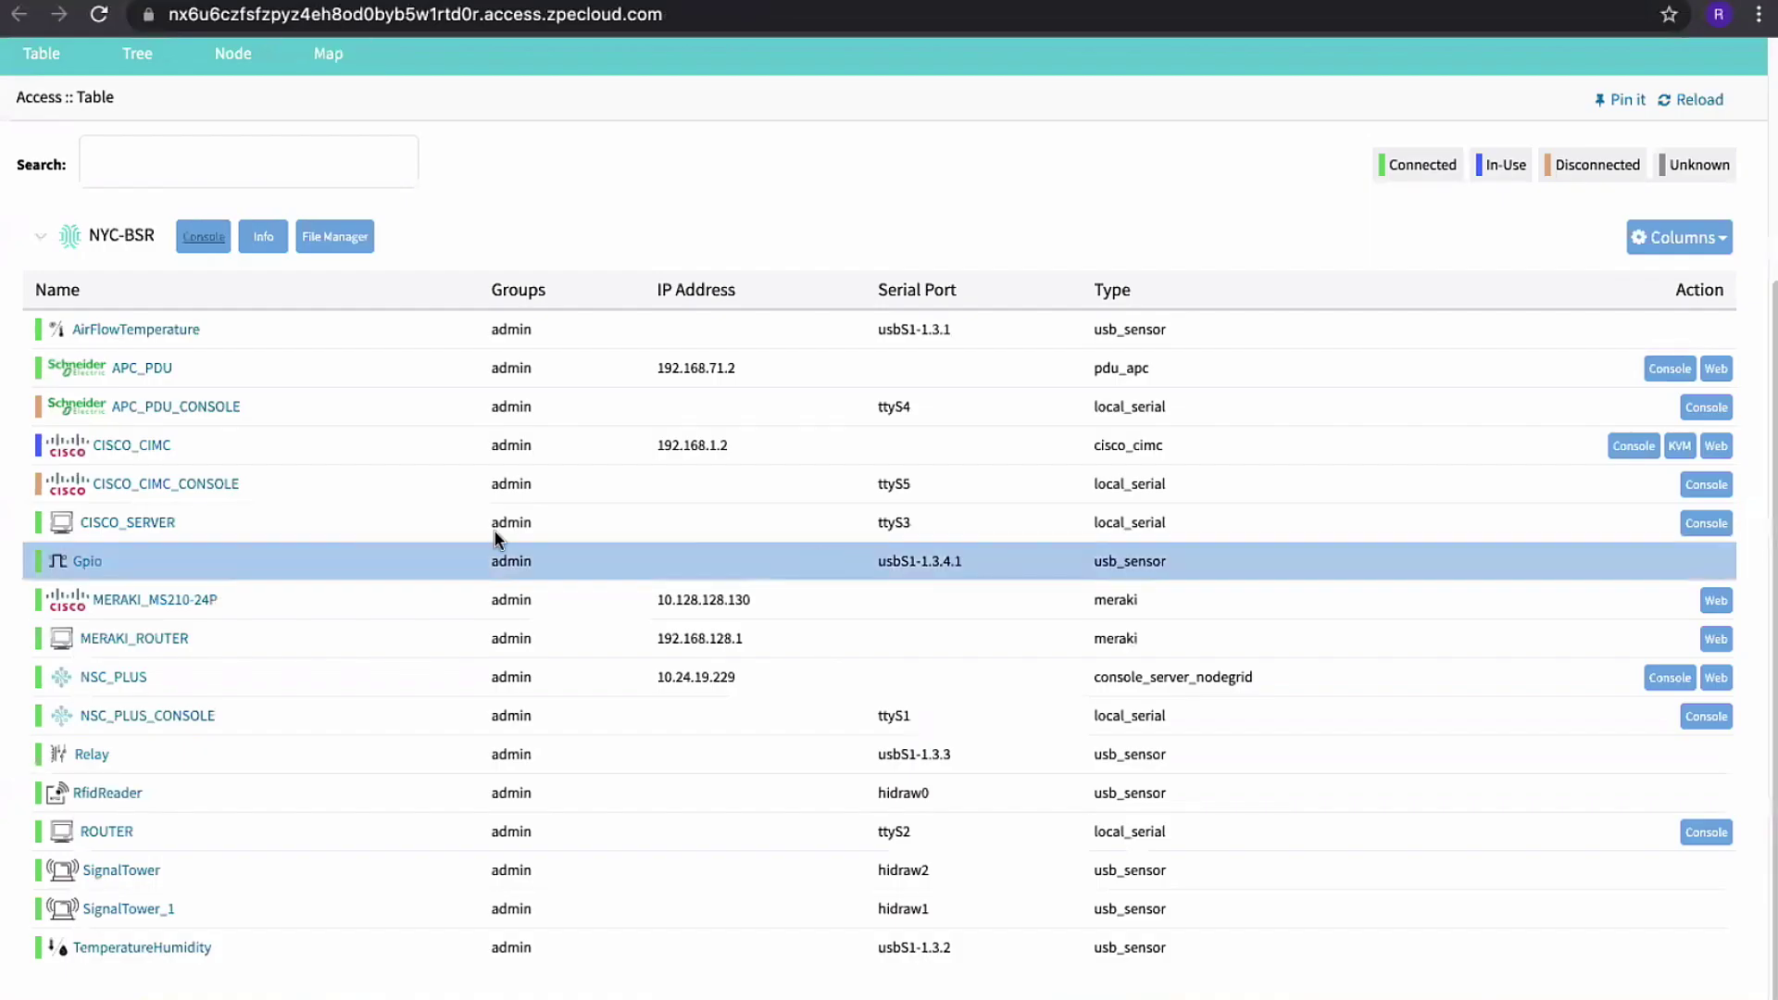
- Reload the Access table to check whether the ttyS3 entry CISCO_SERVER now shows as nfvis
left_click(1687, 100)
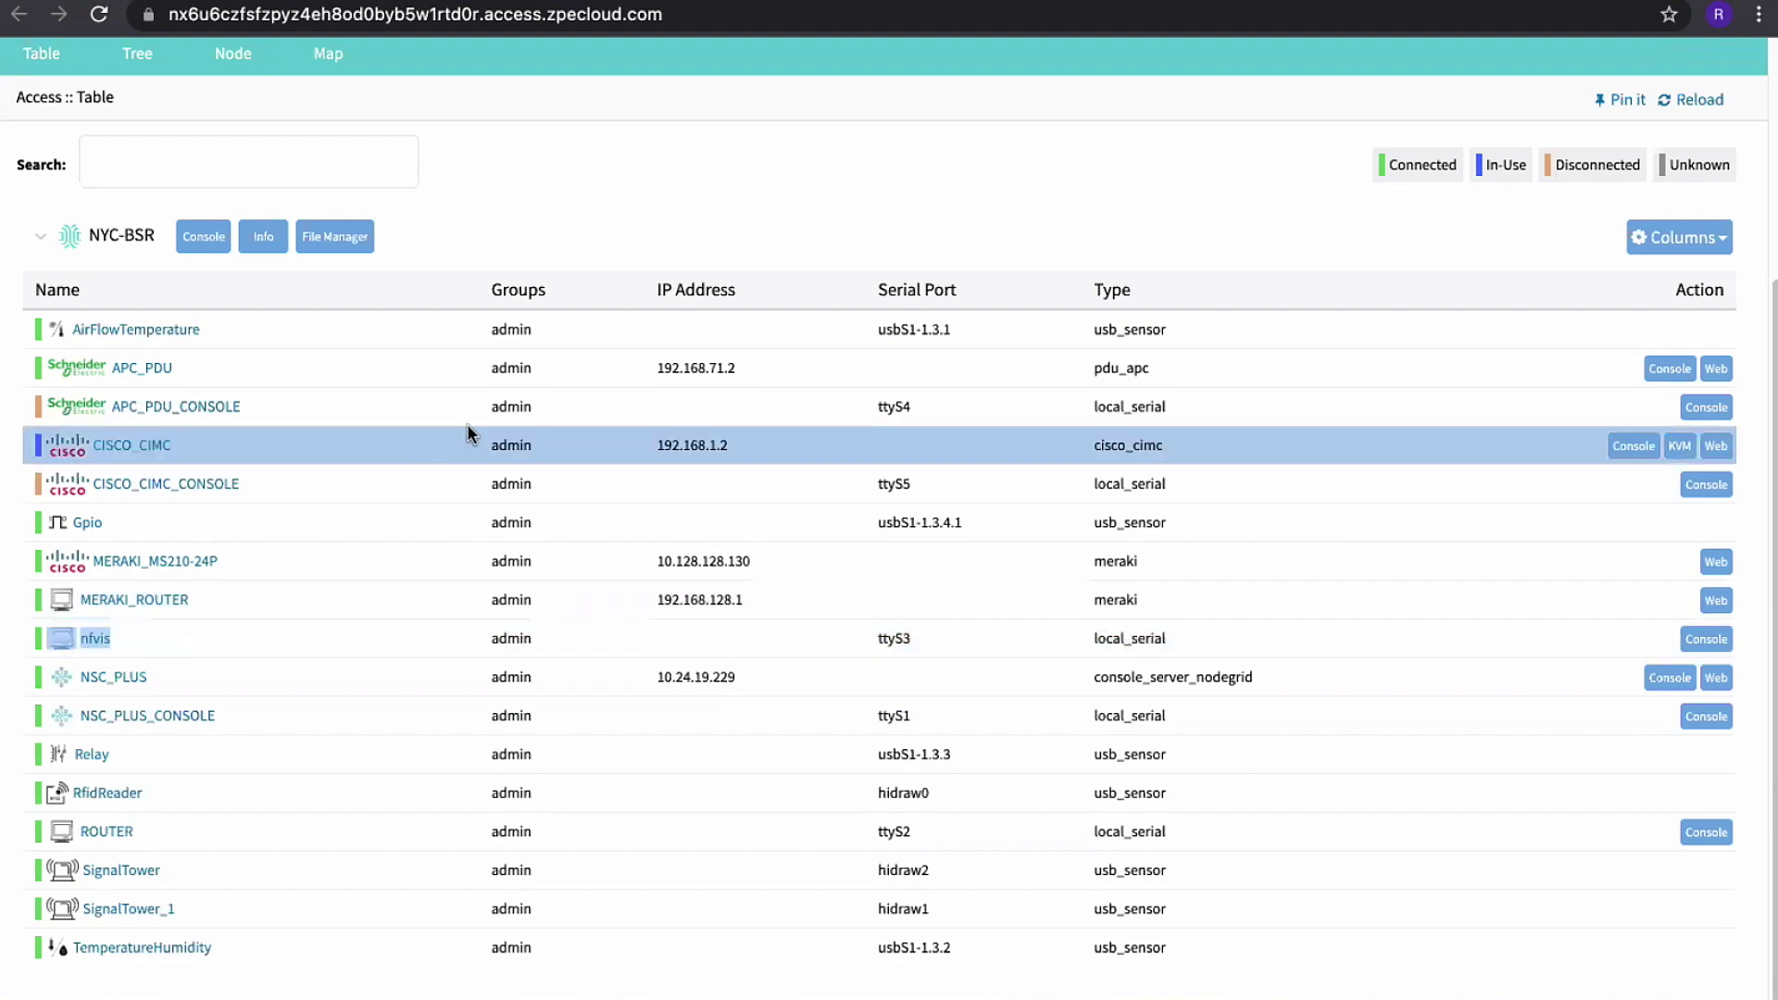
scroll(468, 435, "up", 3)
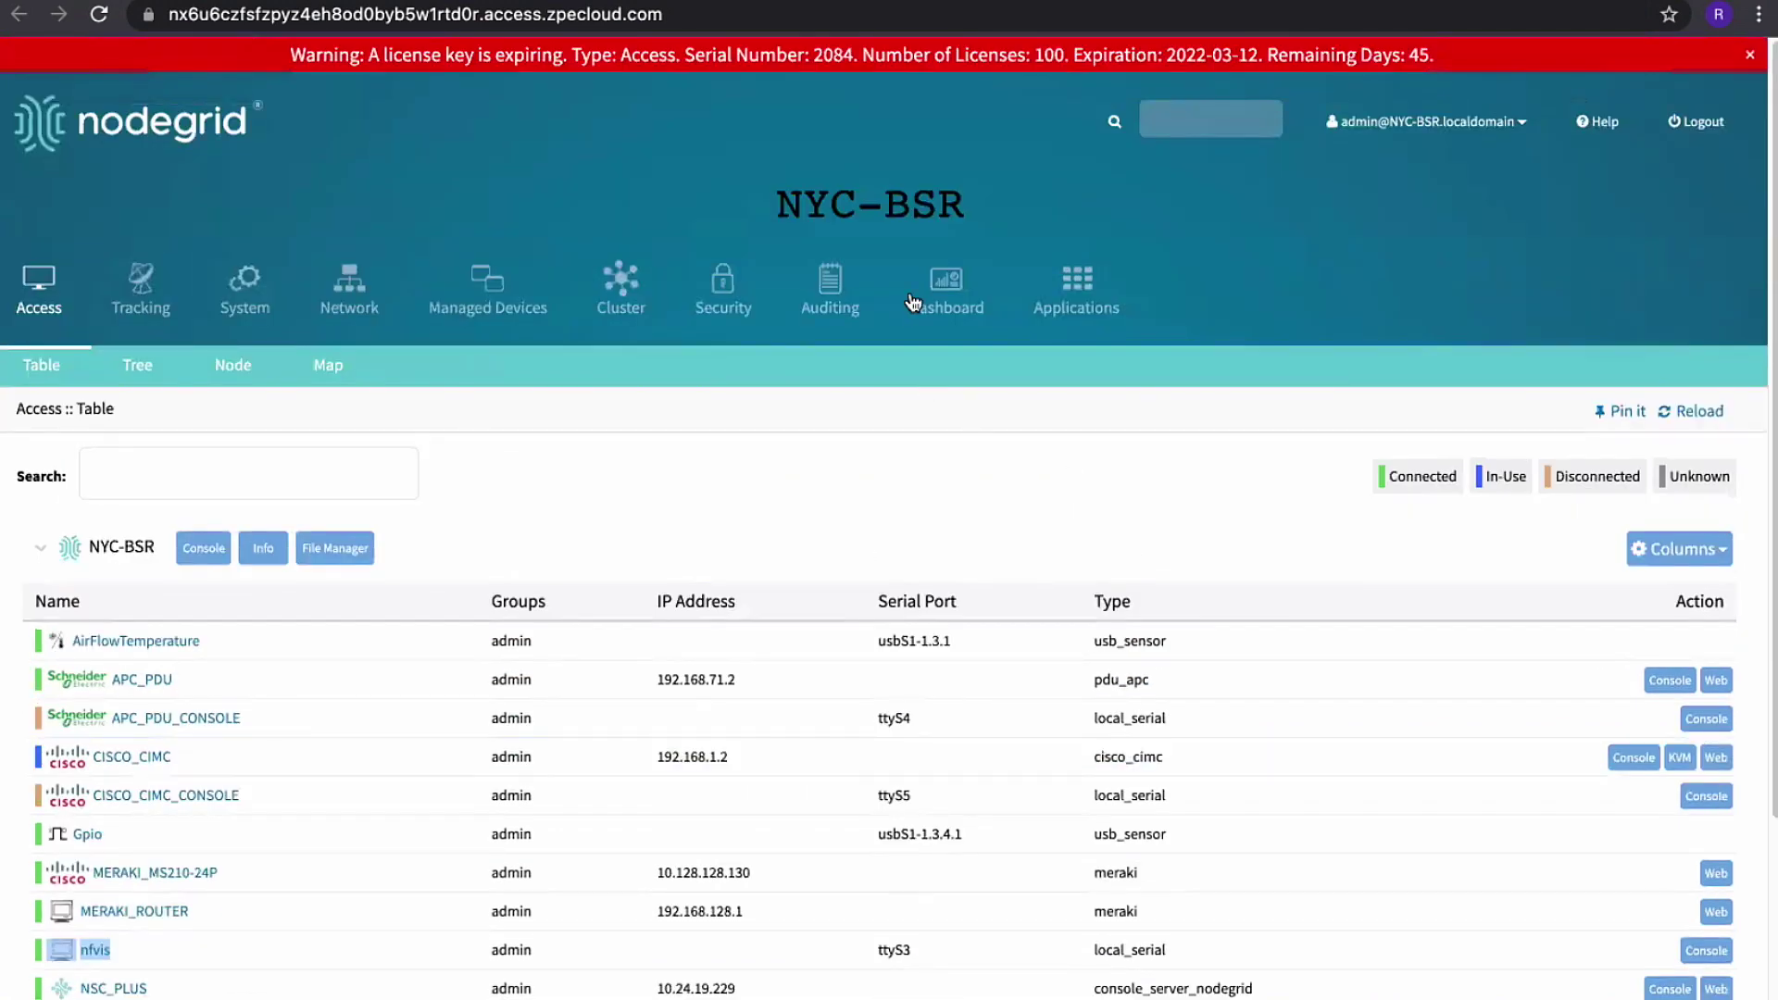
left_click(1091, 304)
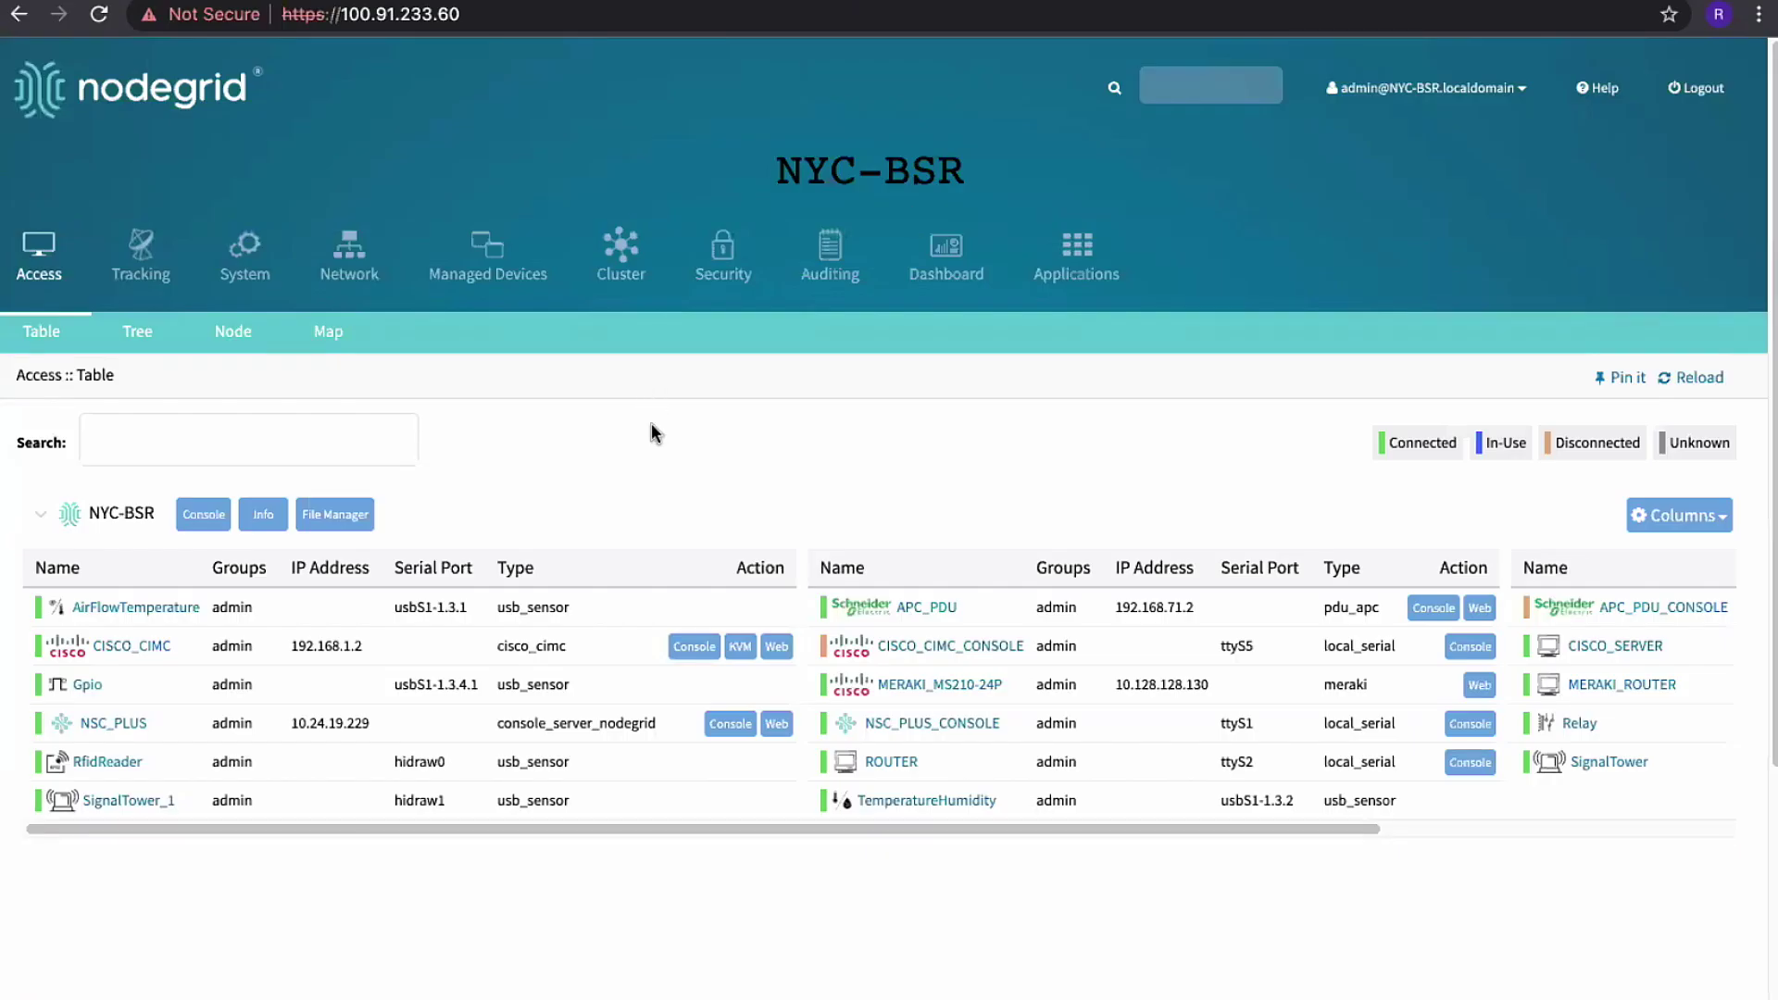
- Reload the web interface and log back in to NYC-BSR with the saved username and password
left_click(99, 14)
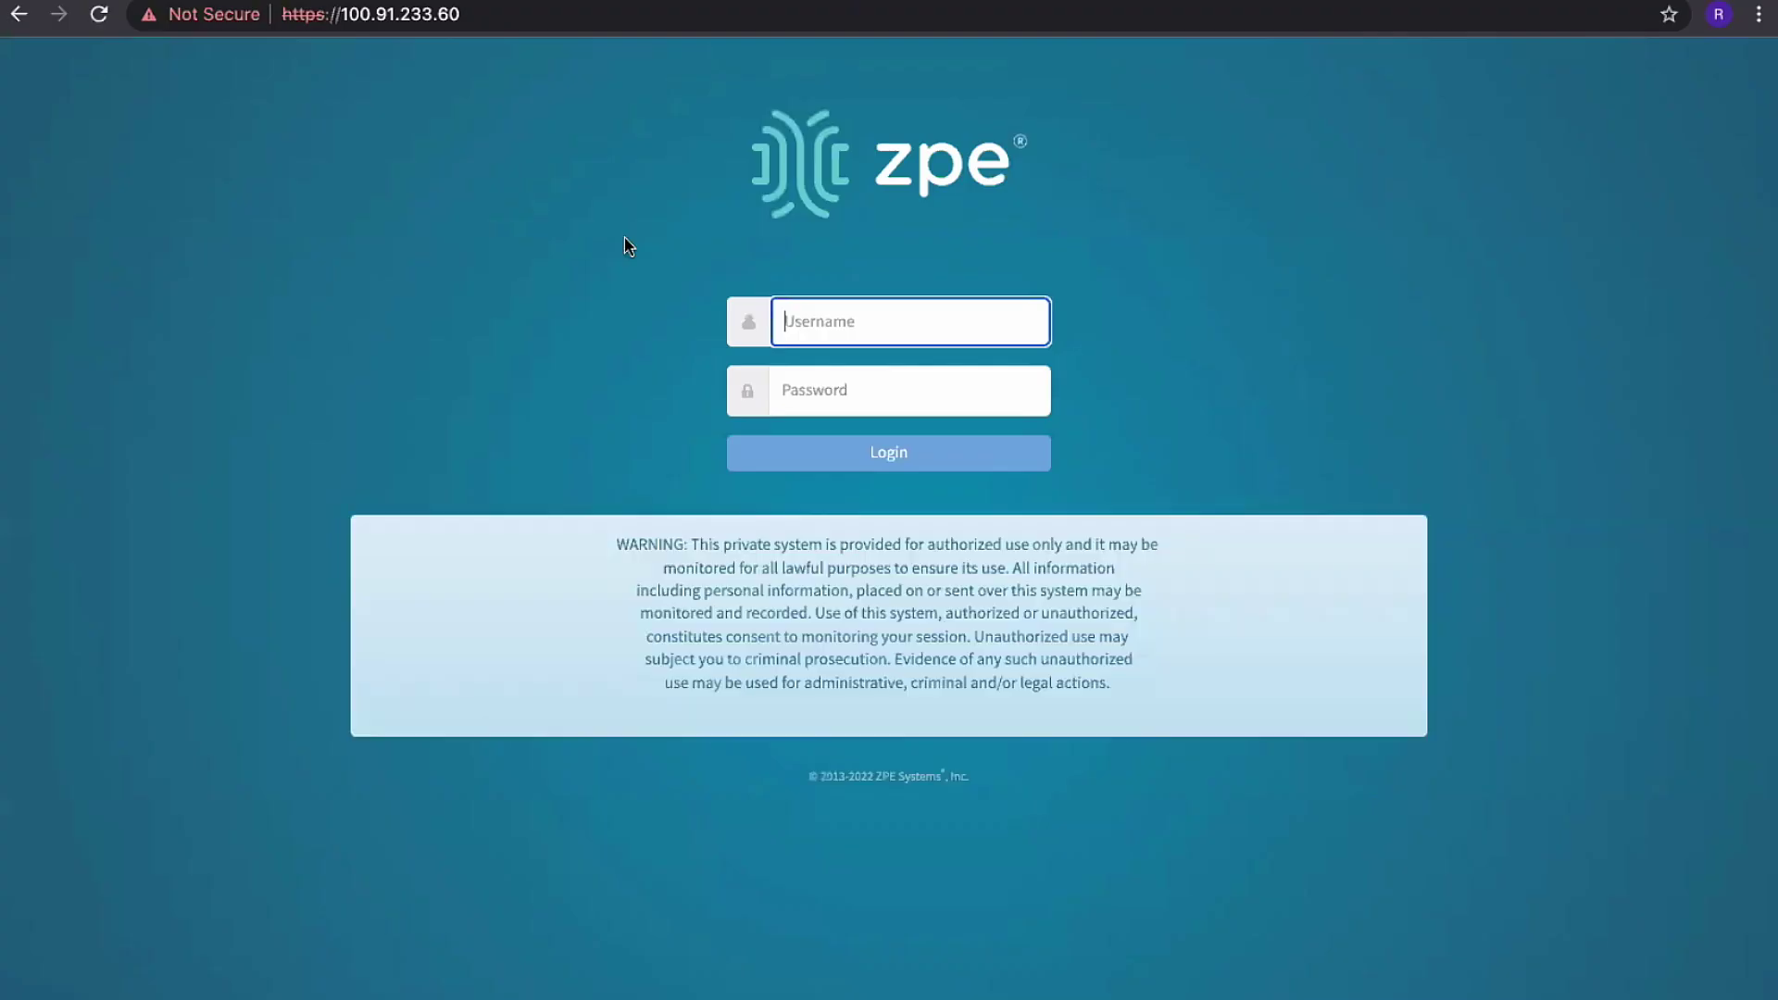
left_click(1030, 320)
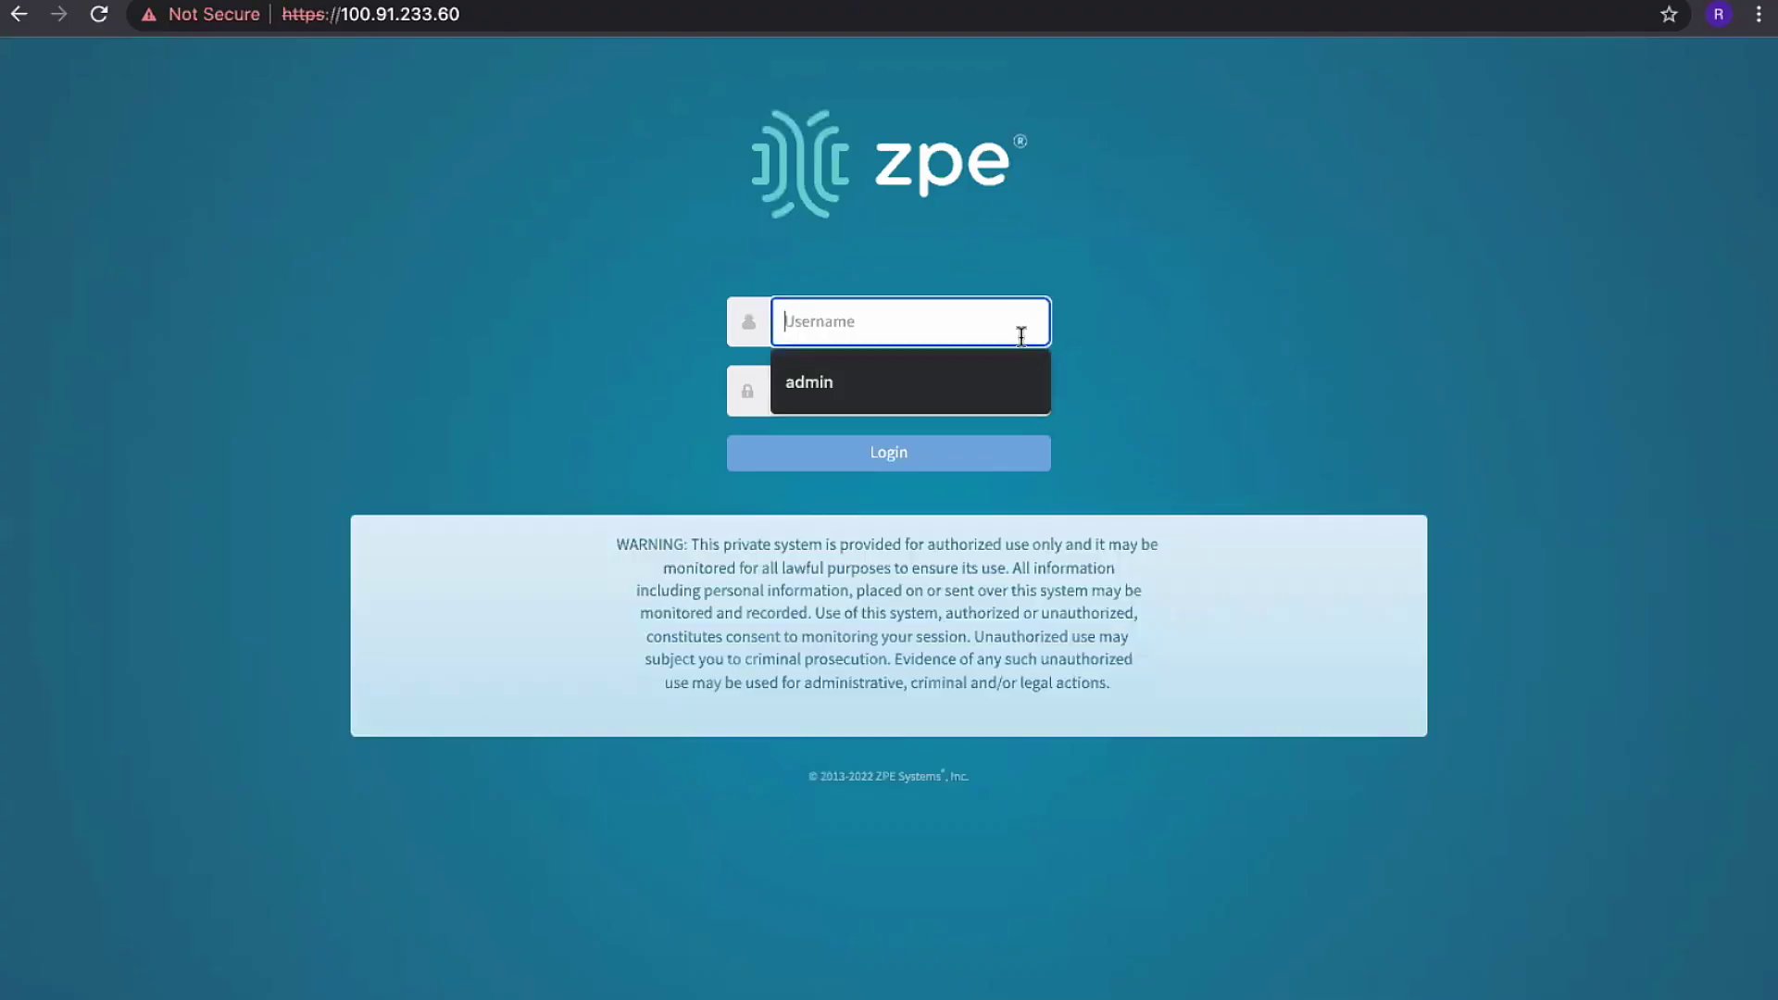
left_click(833, 382)
left_click(819, 397)
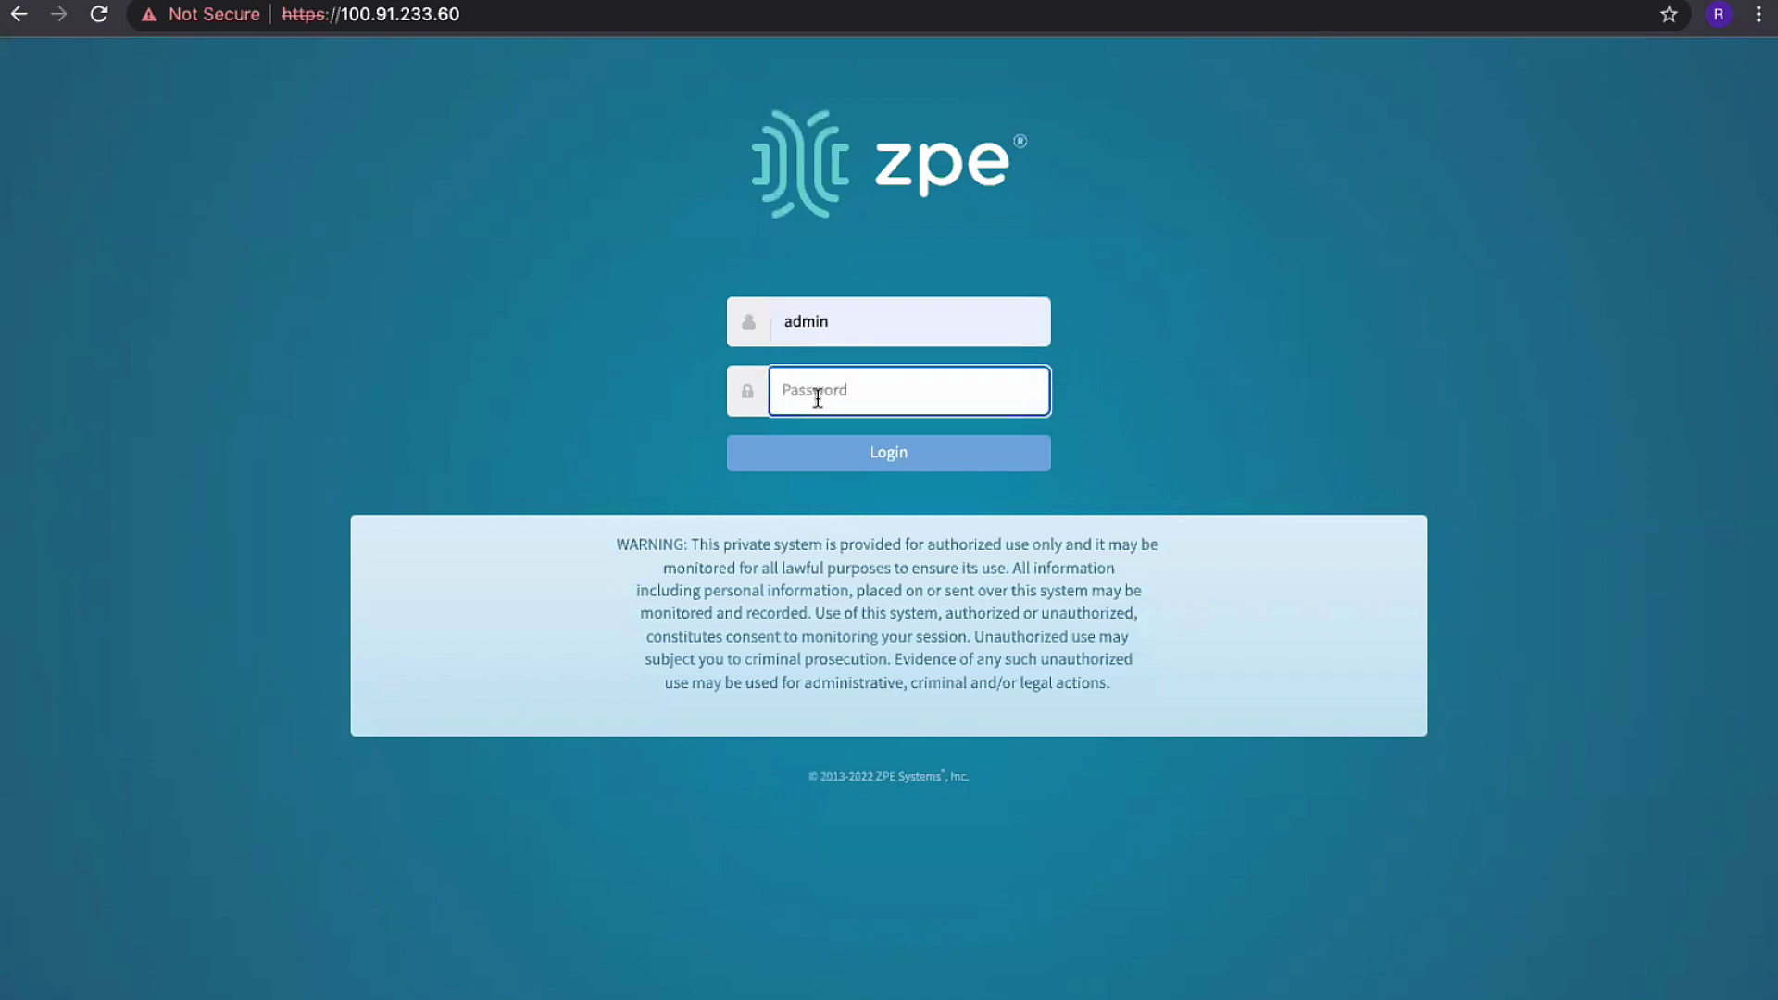
type("***************")
key("Return")
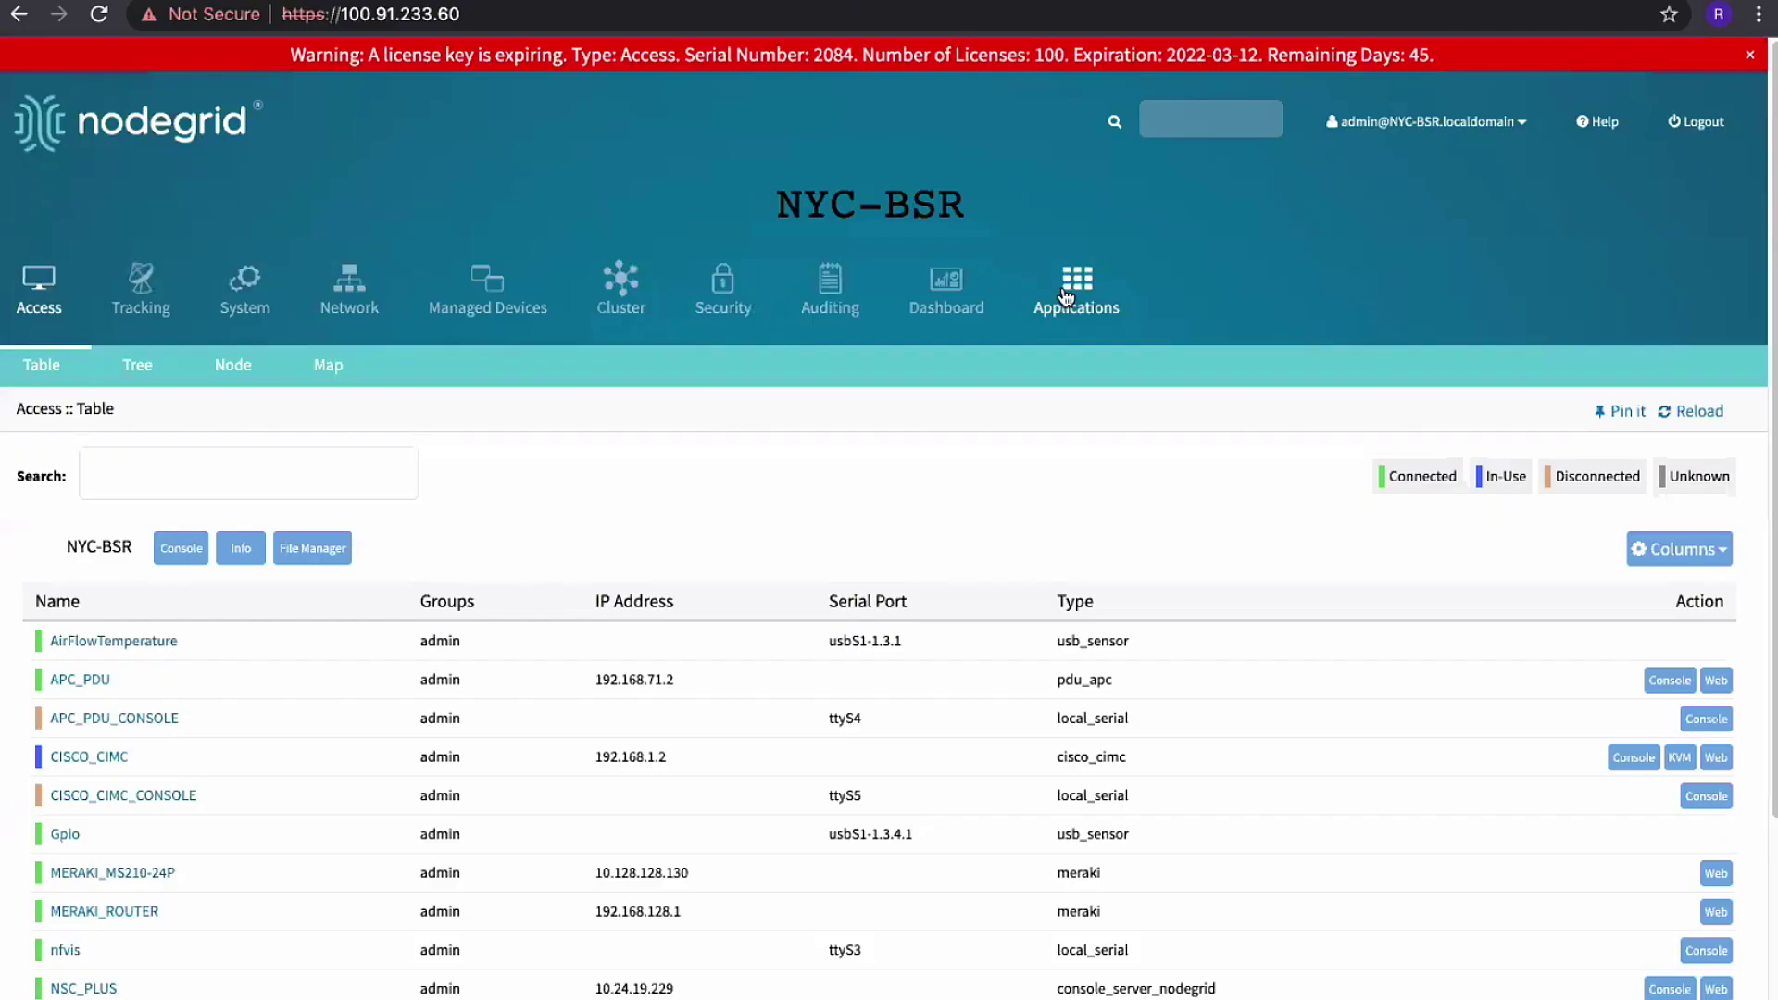
- Open the Applications Docker page and scroll to the nostalgic_davinci container and images list
left_click(1073, 298)
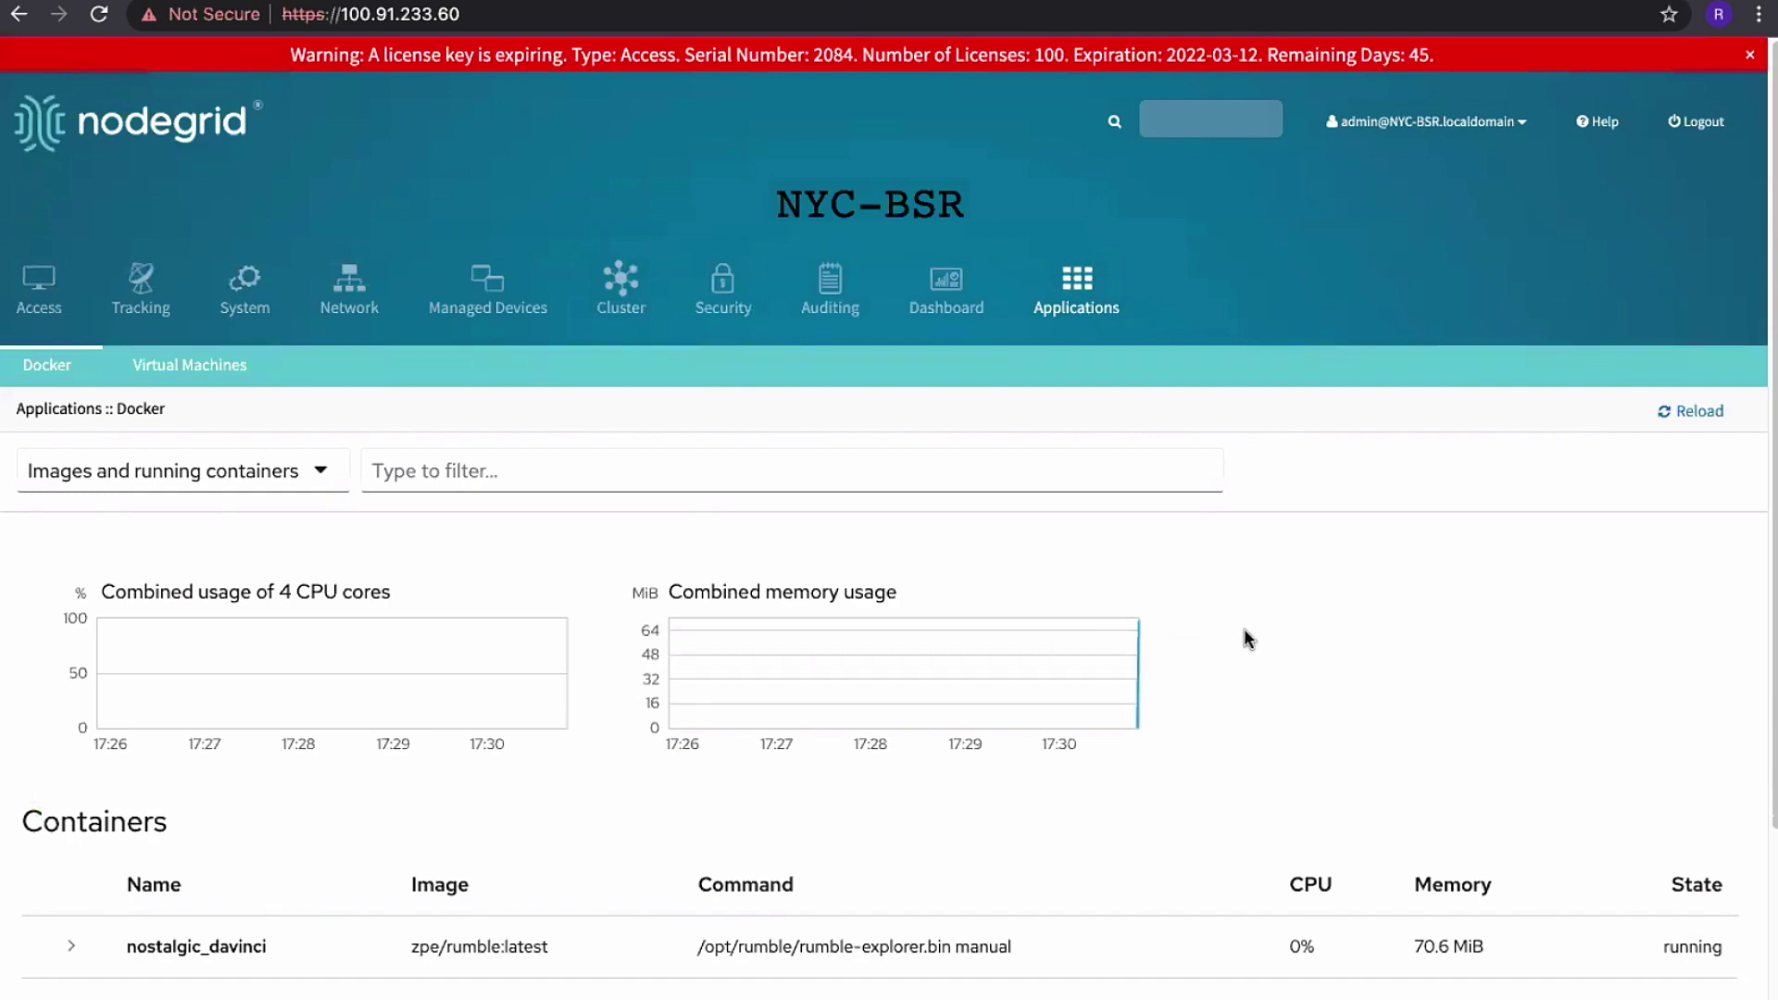
scroll(1243, 632, "down", 3)
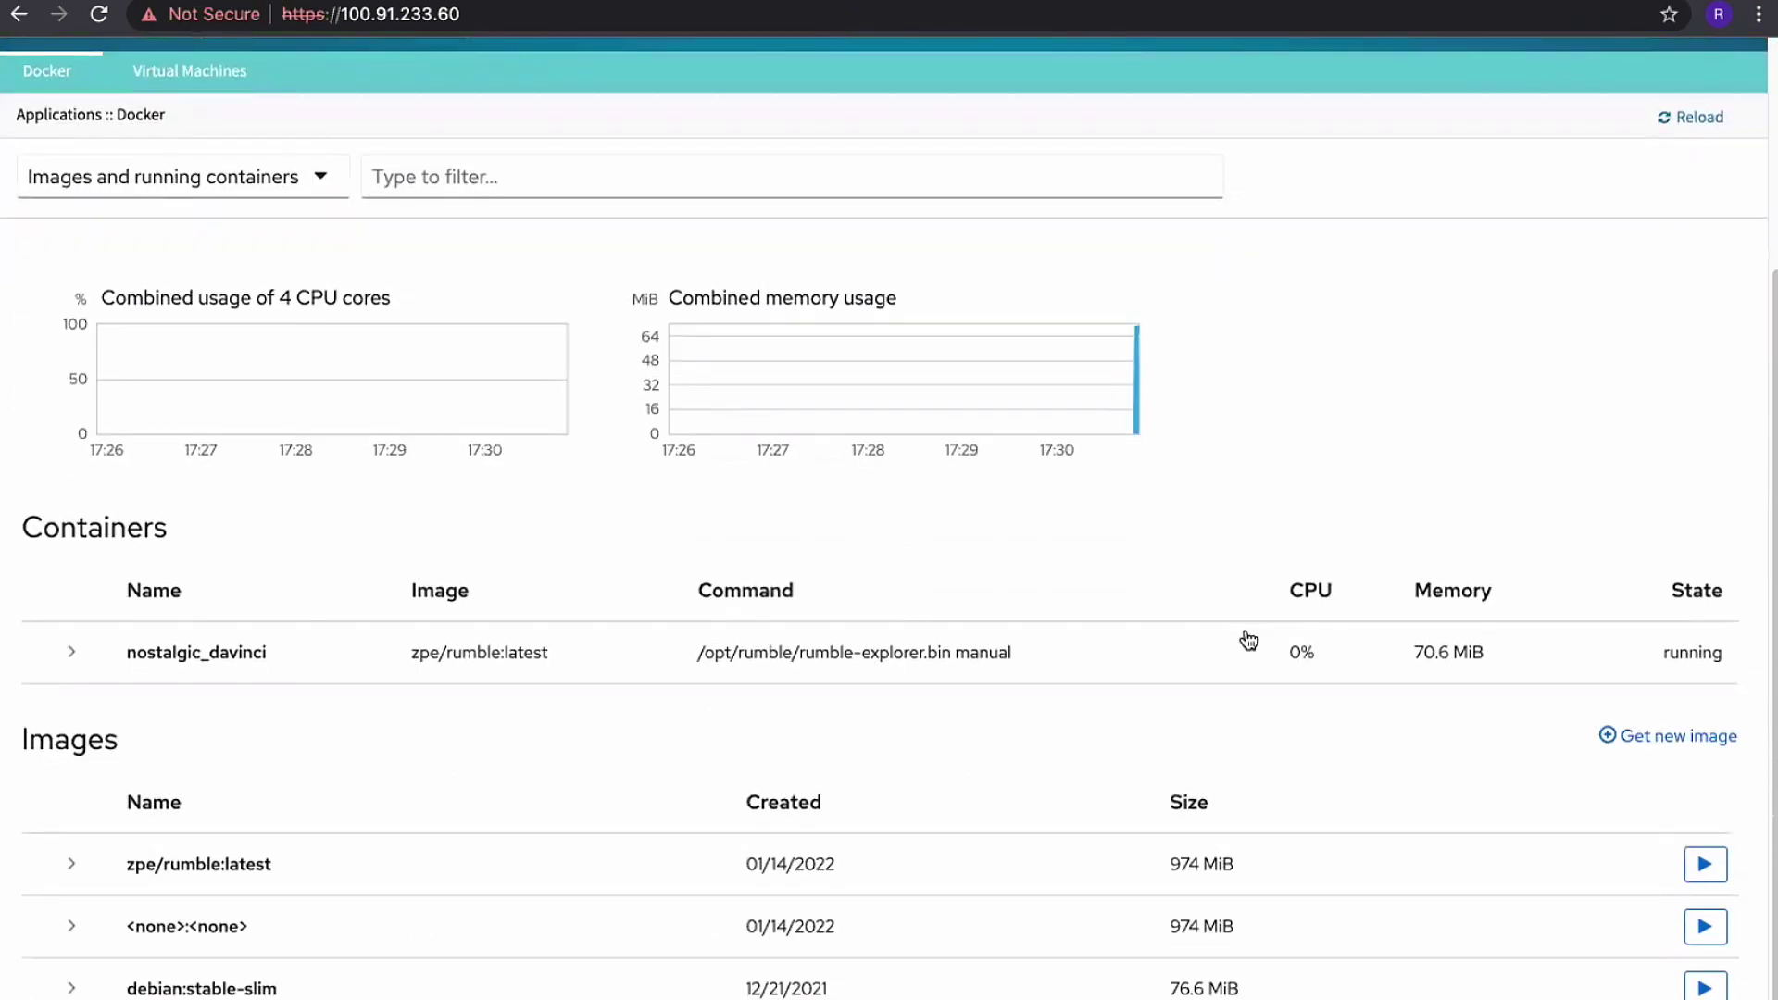